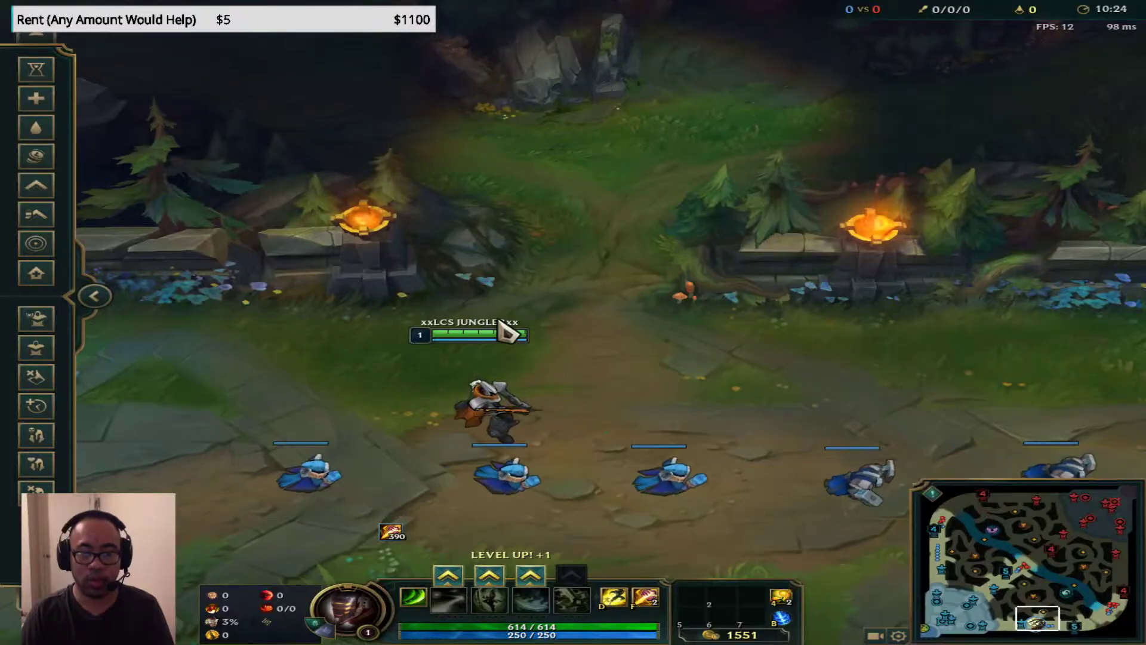
- Walk the champion up to the grass beside the lane and back onto the path
right_click(500, 325)
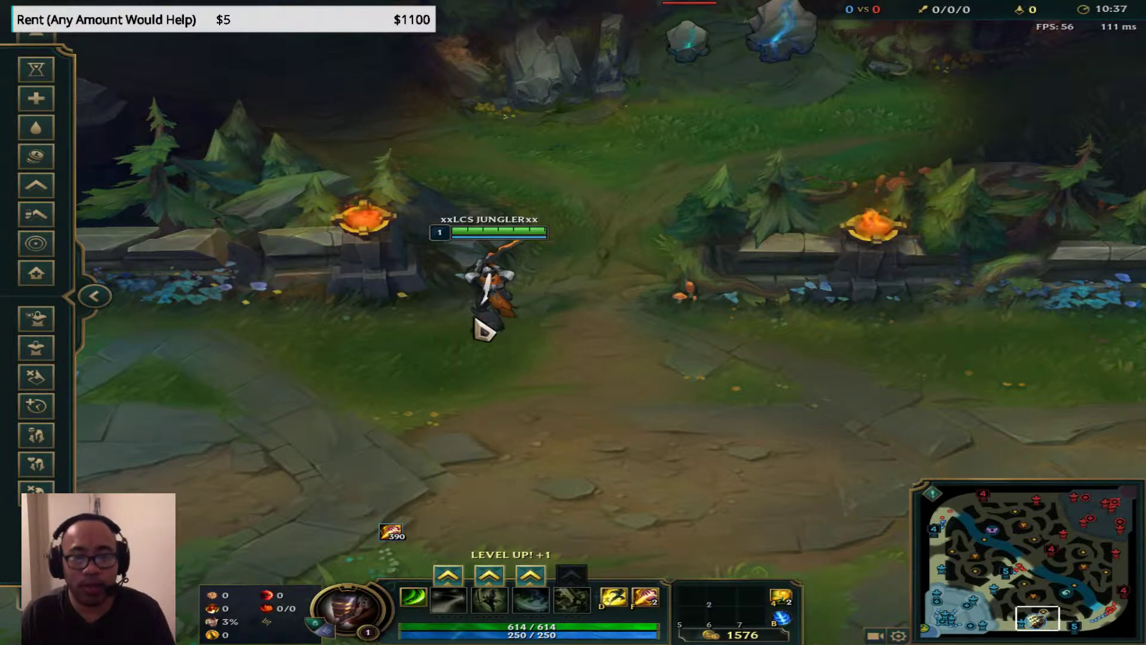
right_click(554, 439)
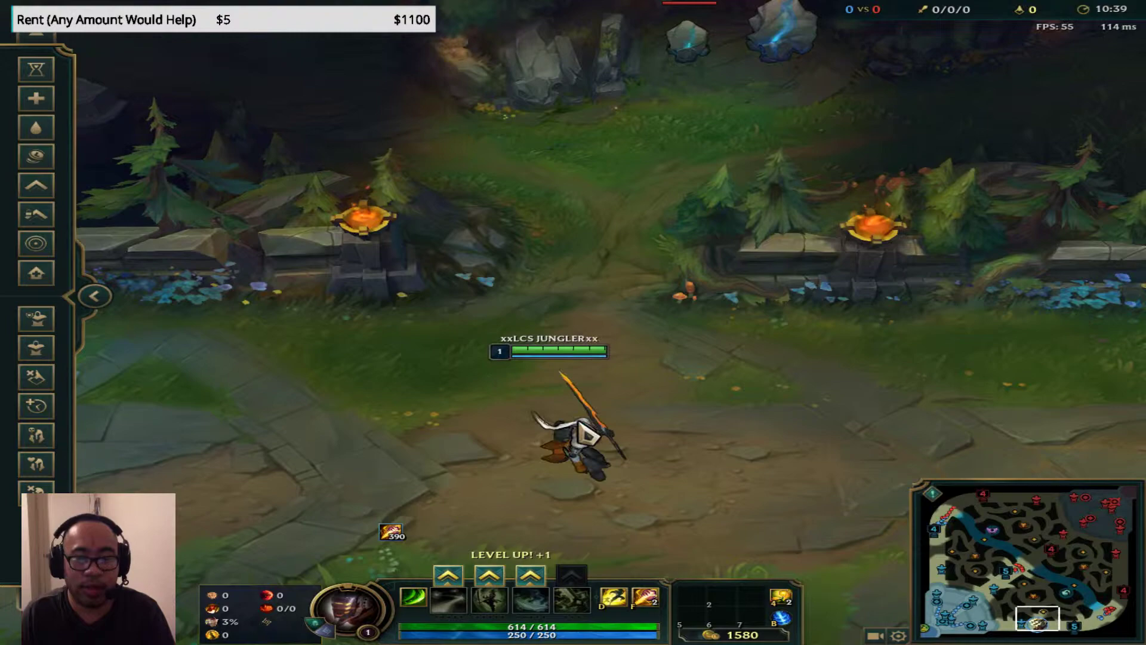
- Switch to OBS and inspect the window capture properties of the 'Lol small client' source
key(alt+Tab)
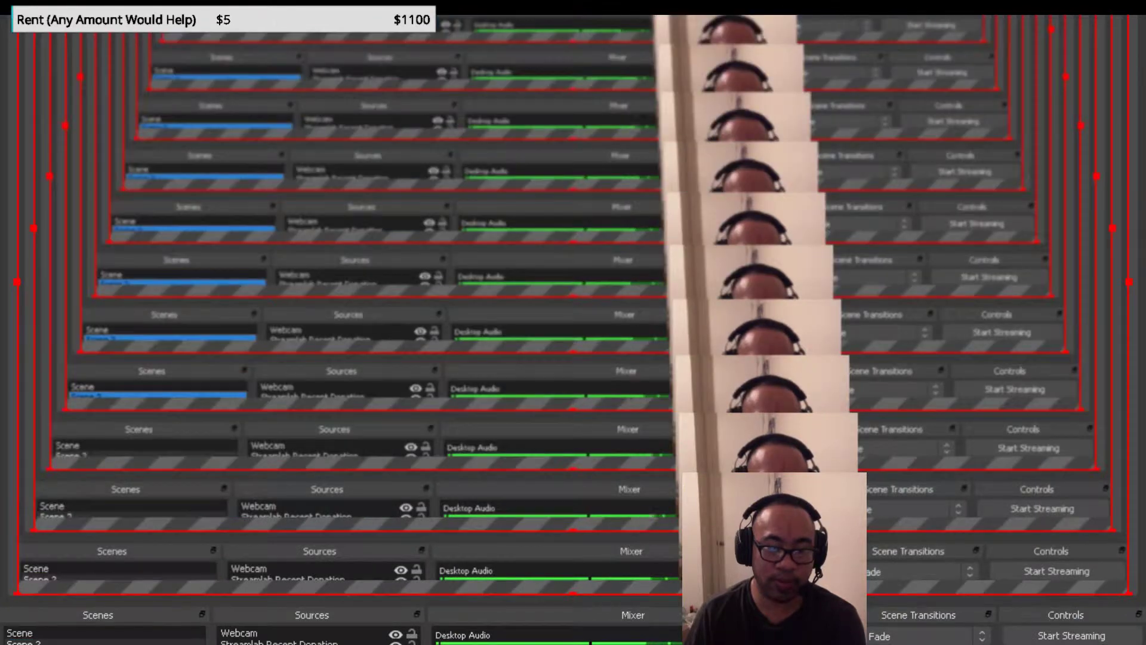
right_click(266, 643)
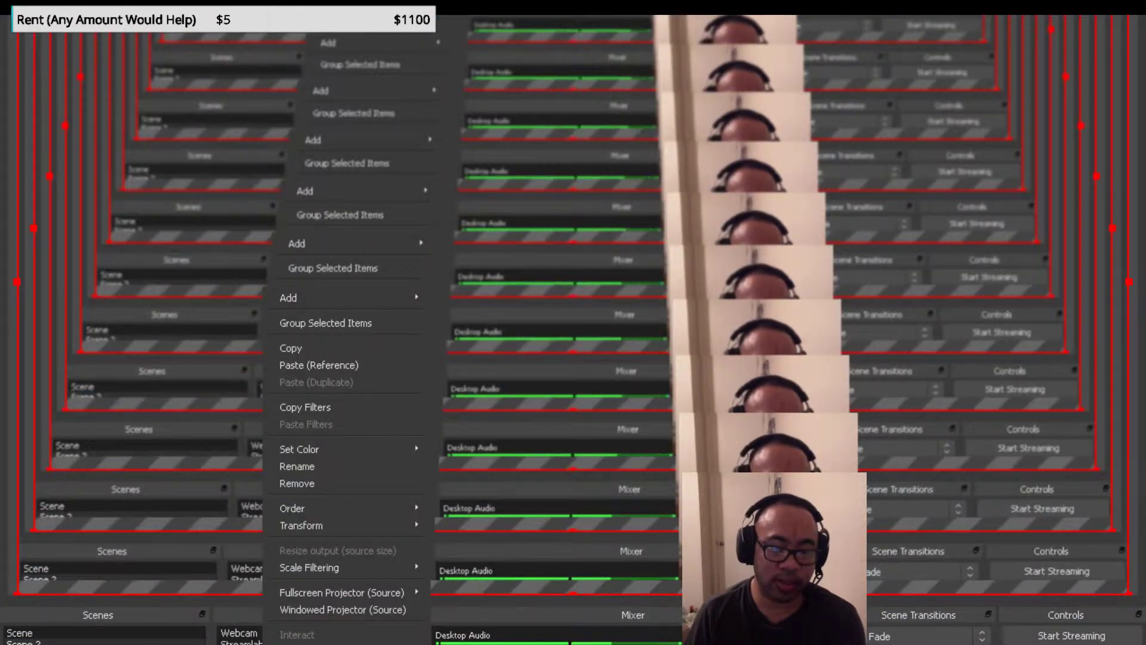
key(Return)
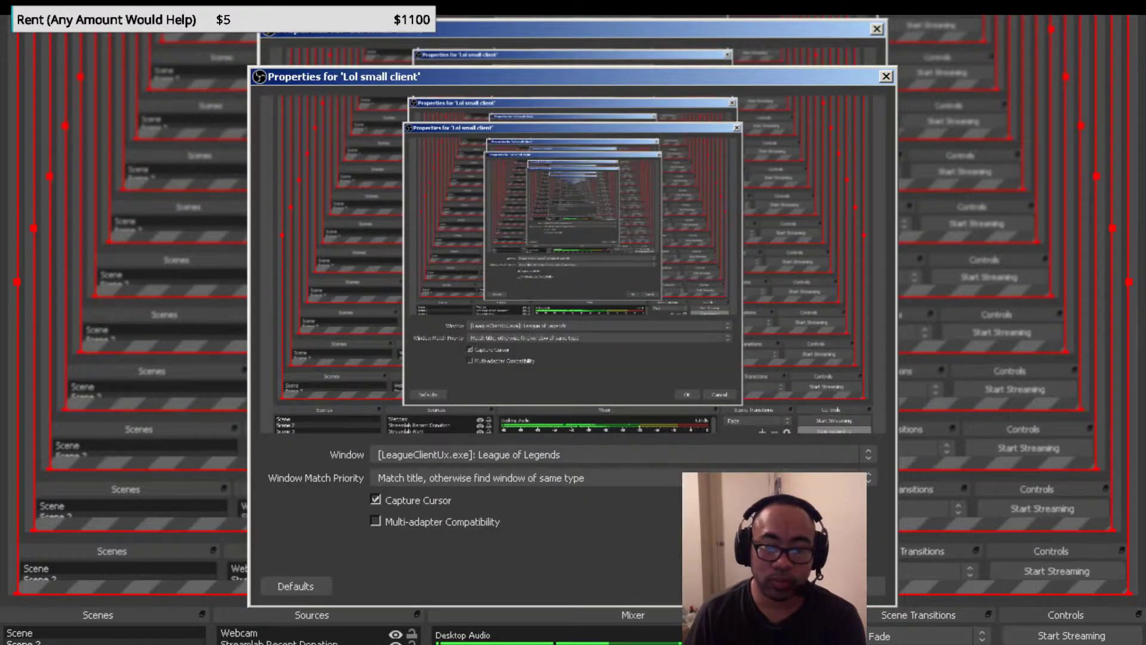
key(space)
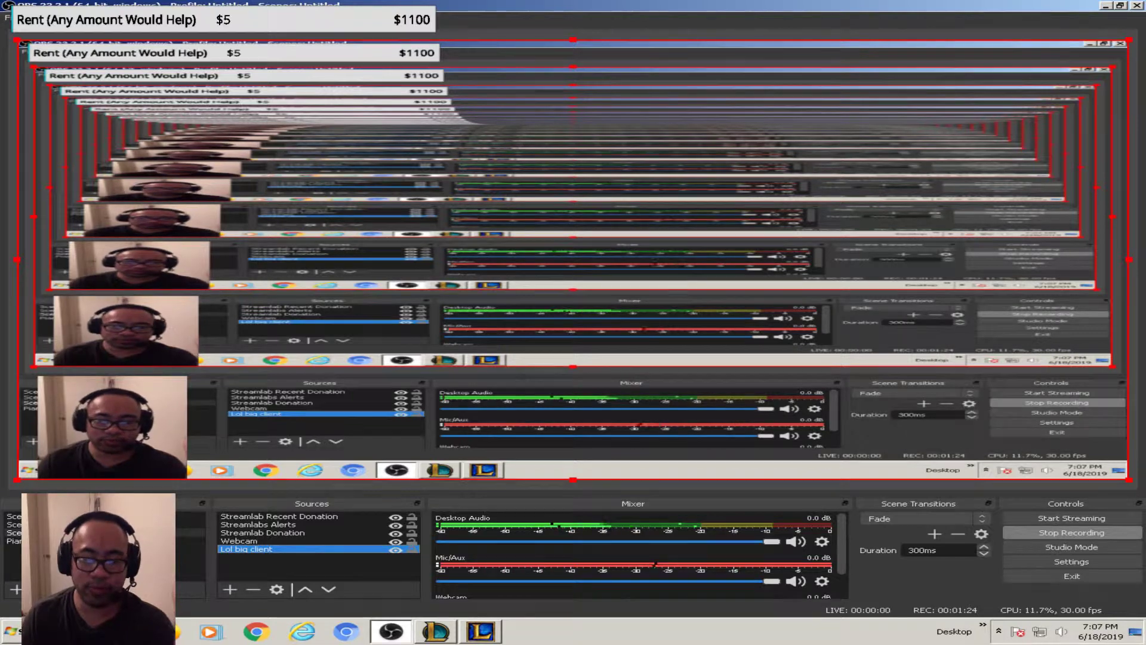
- Switch to the League client and on to the running game, and walk the champion around beside the lane
key(alt+Tab)
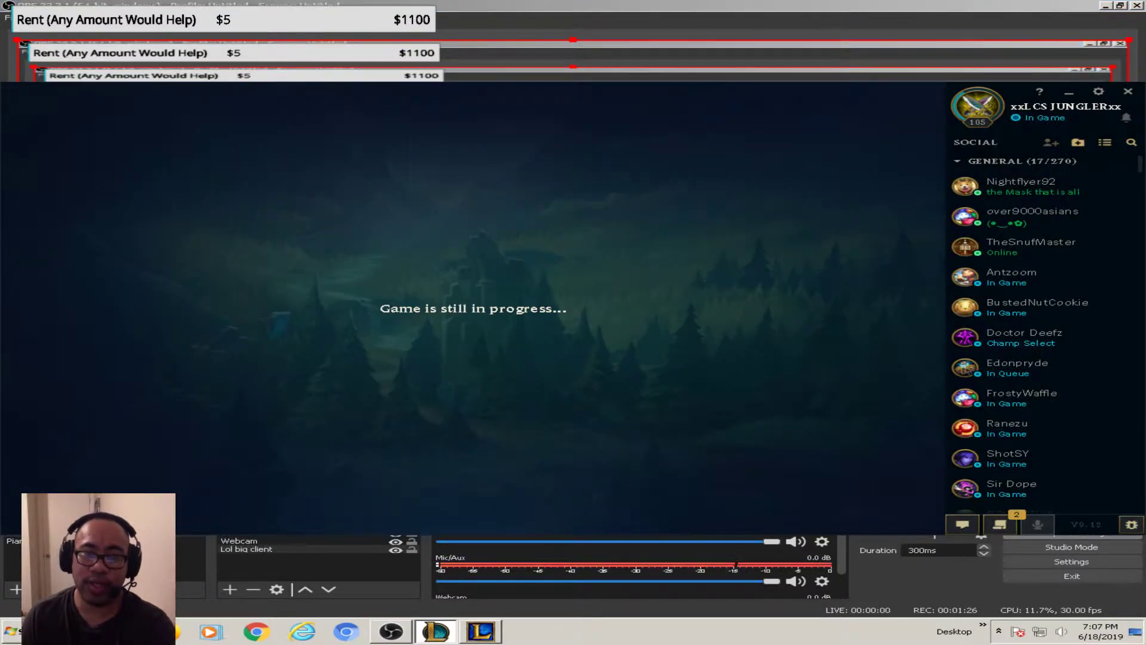
key(alt+Tab)
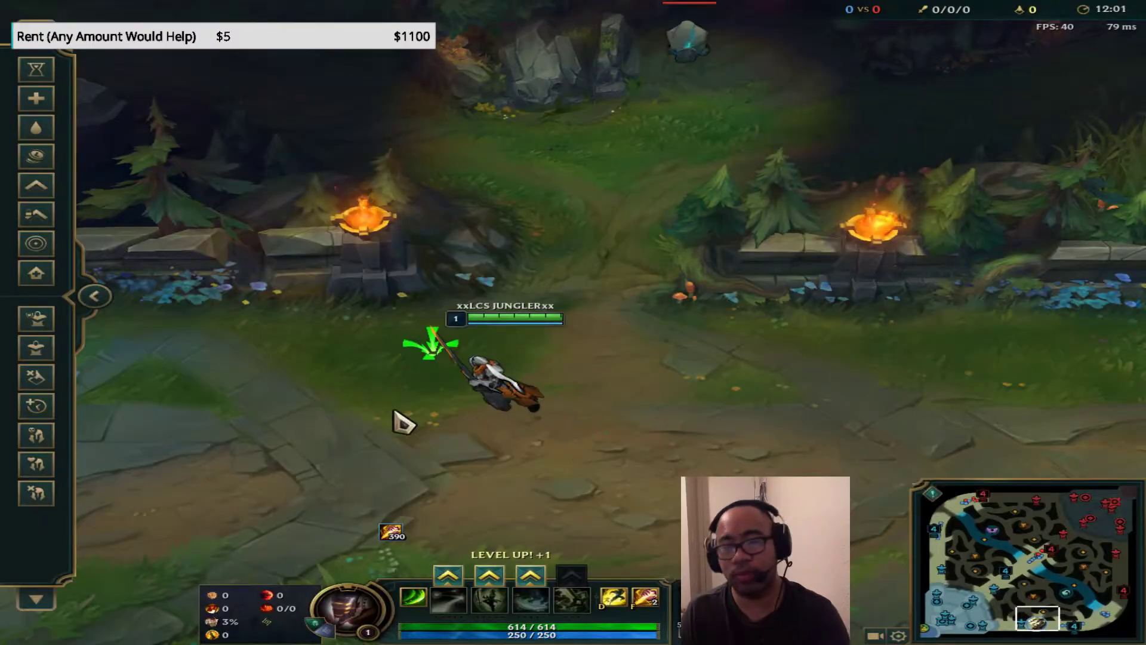
right_click(366, 422)
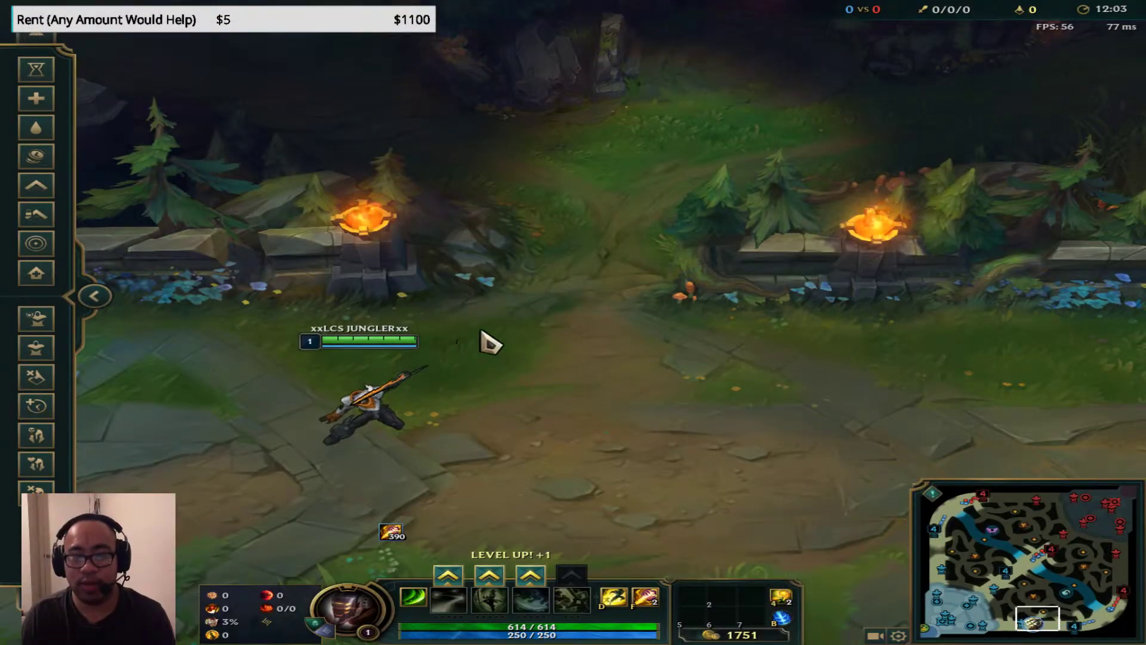
right_click(480, 332)
- Switch to OBS, make the scene named Scene active, and return to the running game
key(alt+Tab)
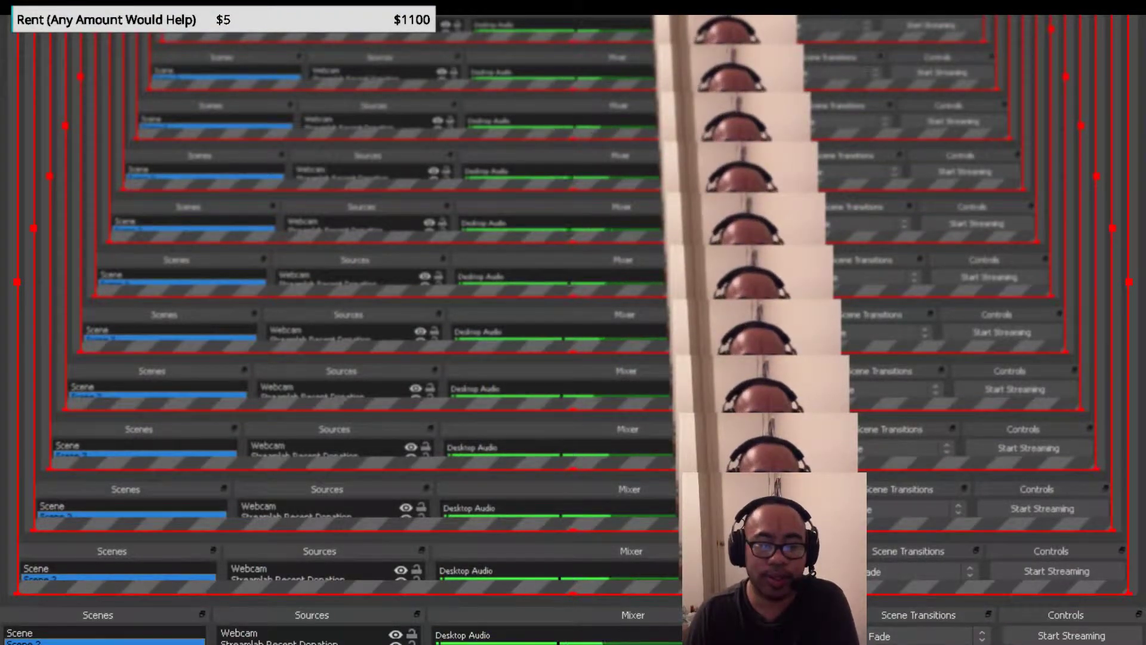
click(76, 517)
click(481, 631)
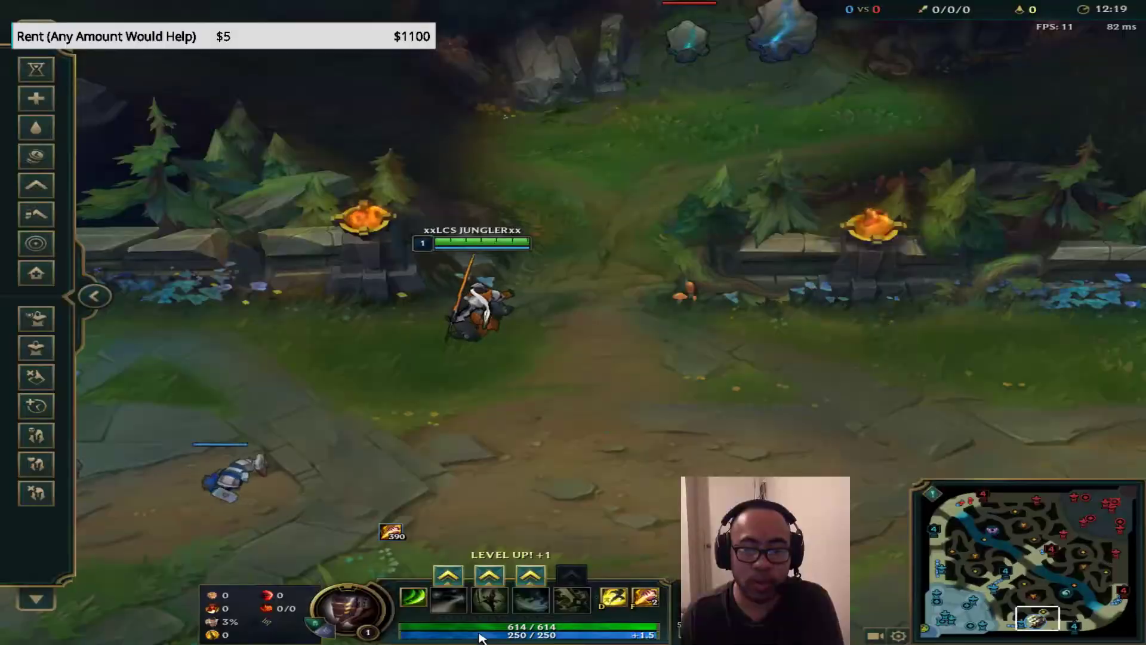
- Walk the champion onto the lane, back up the path, and through the jungle to the gap beside the brush
right_click(483, 455)
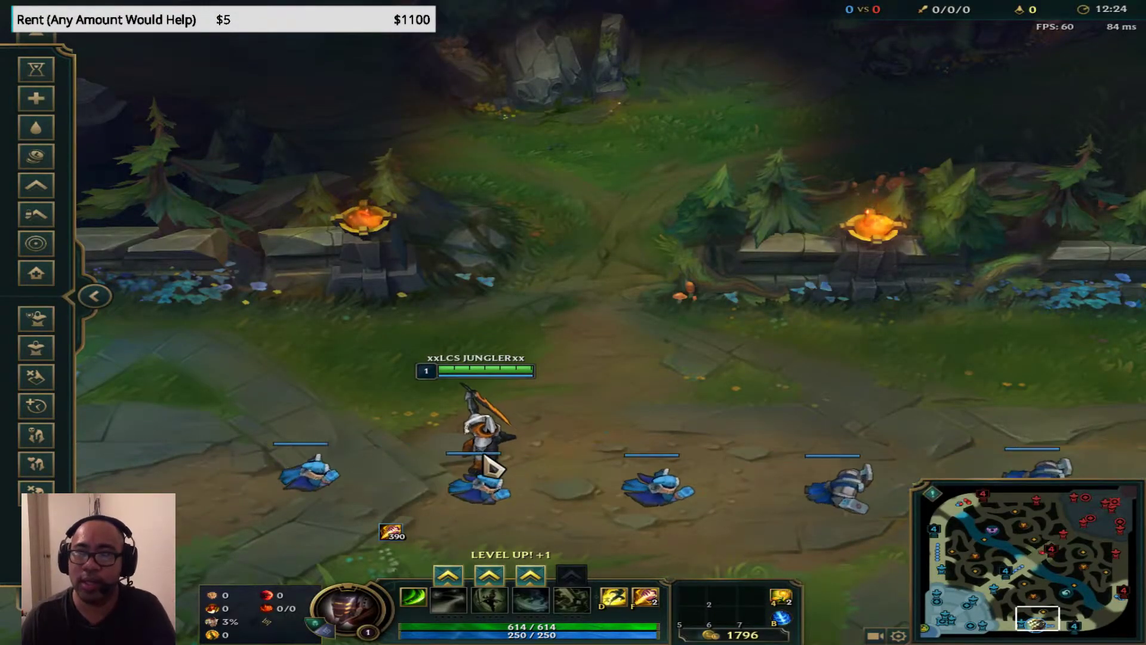
right_click(537, 308)
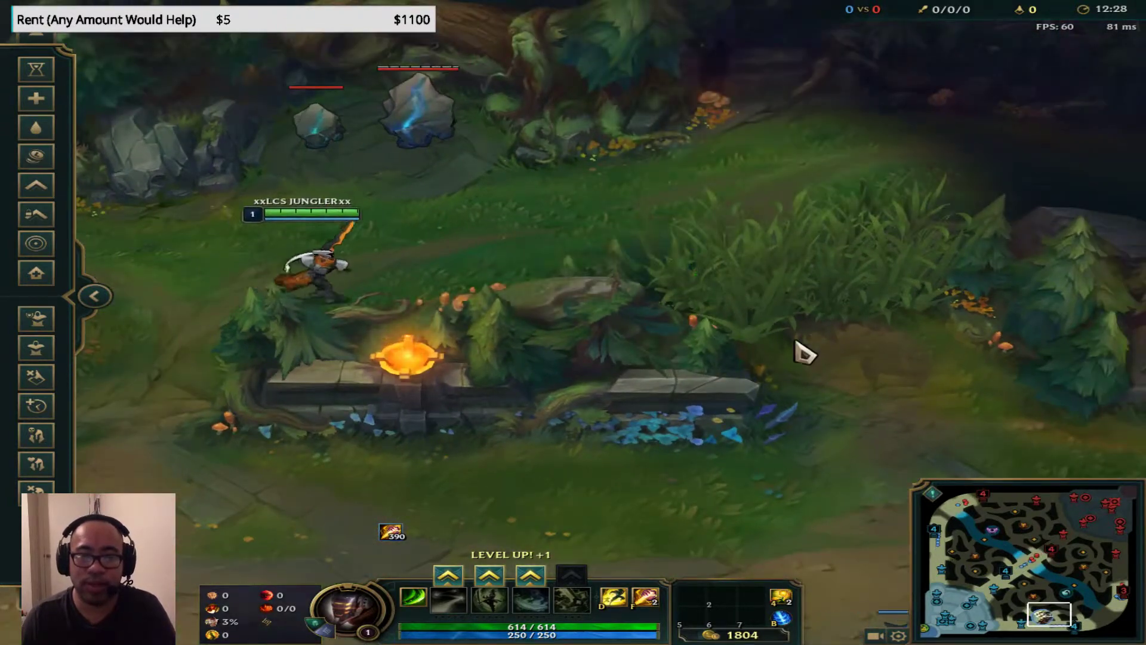
right_click(796, 357)
right_click(797, 358)
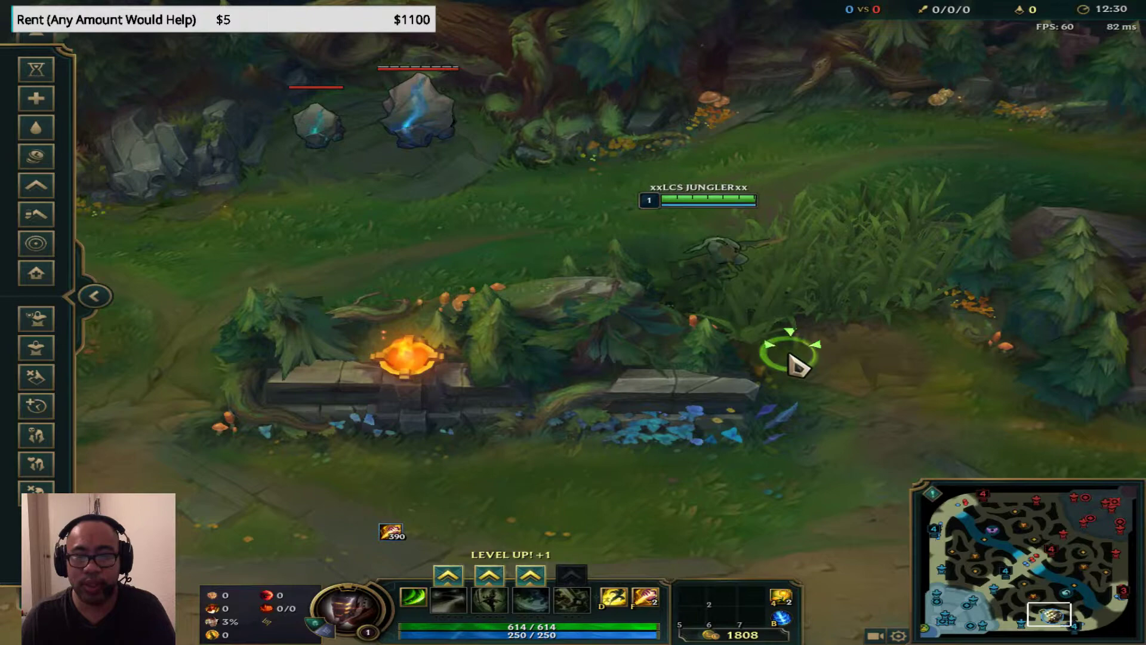
- Switch to Chrome and load the google.com home page
key(alt+Tab)
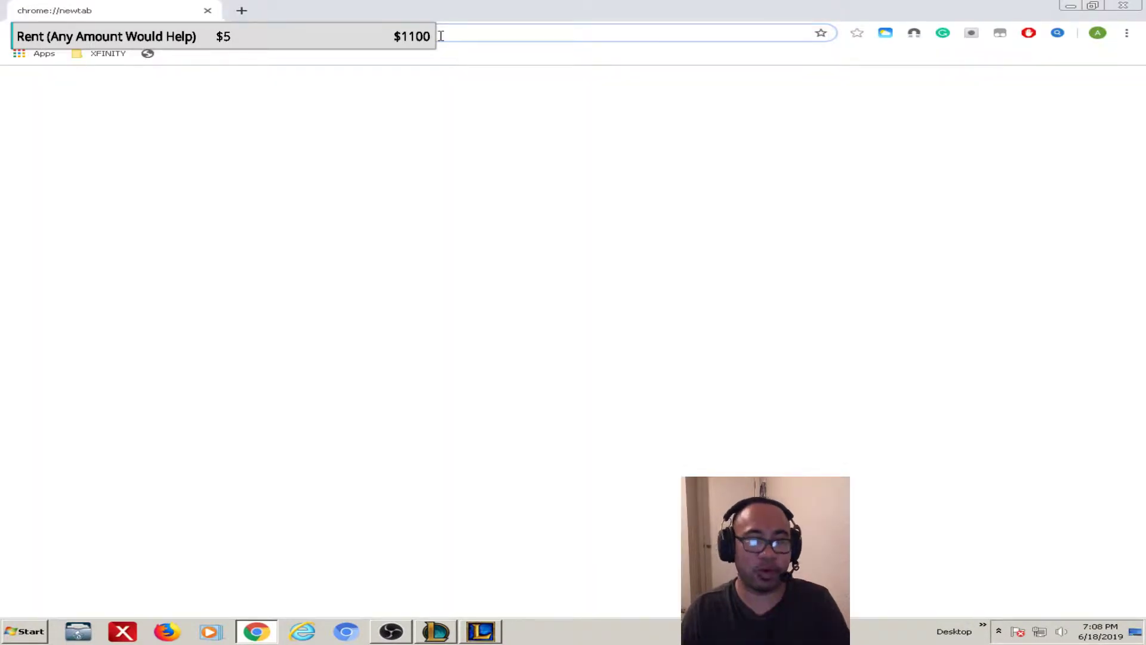
text(goog)
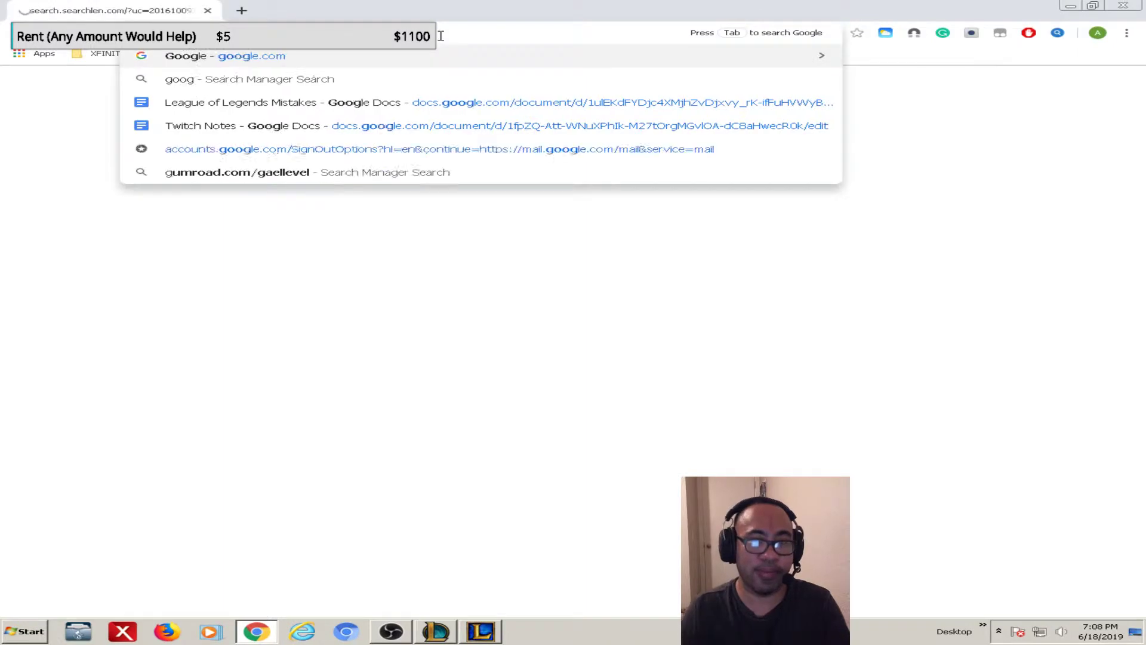
key(Return)
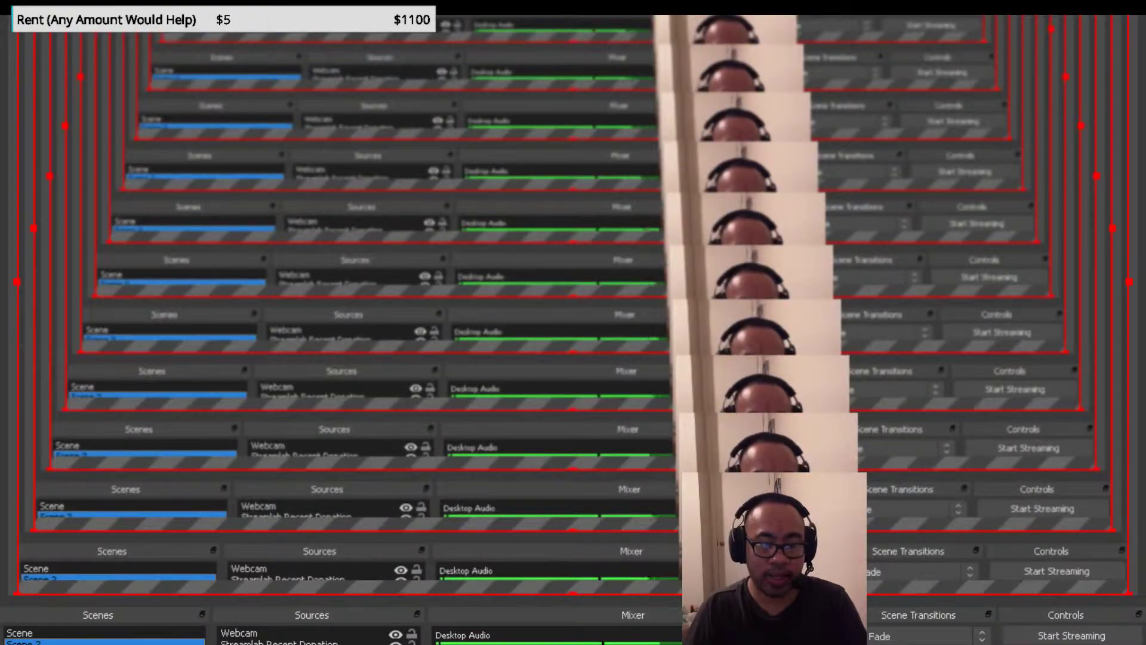
- Show the Google page, return to the game, and walk the champion along the front of the stone wall
key(alt+Tab)
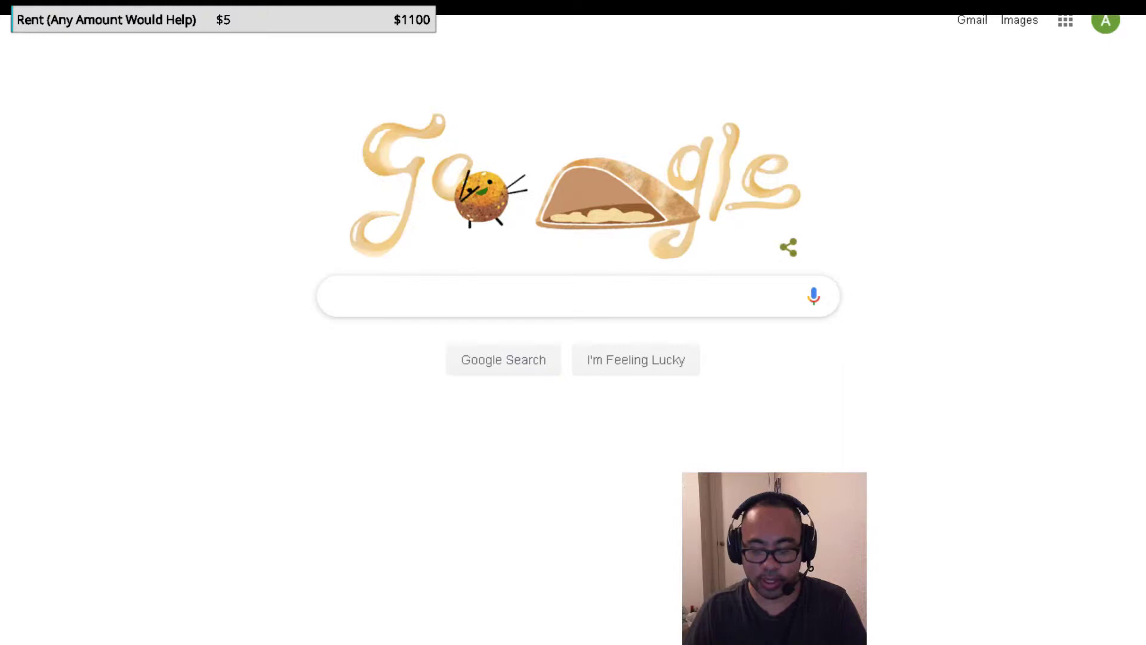
key(alt+Tab)
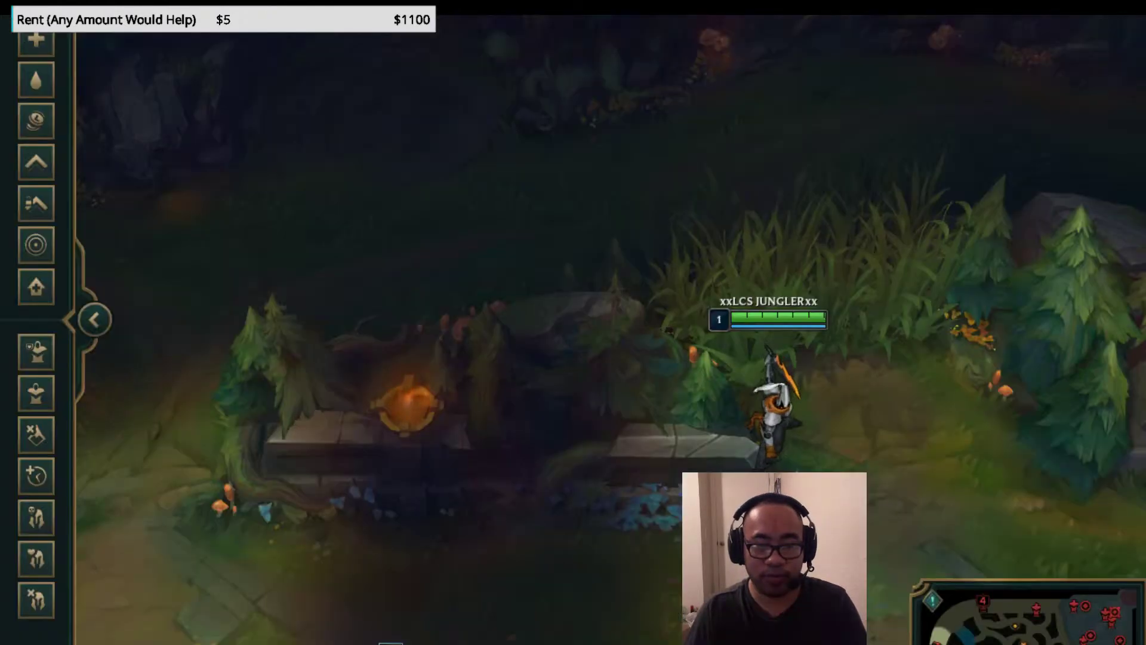
right_click(352, 534)
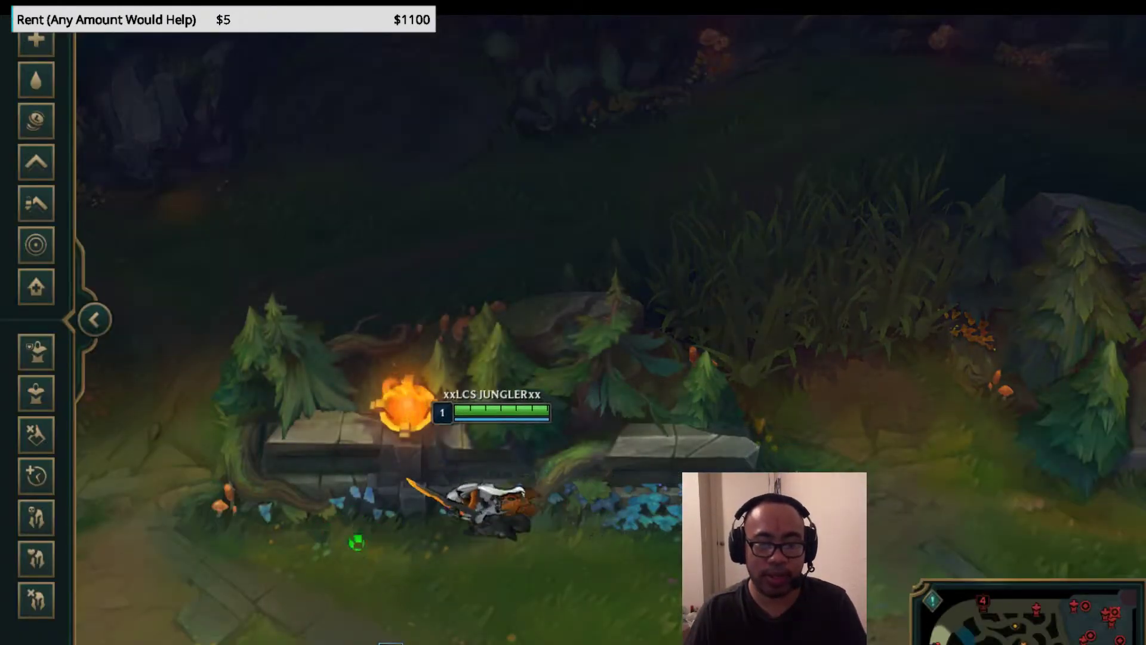
- Switch to OBS, open its hotkey settings, and examine the 'Switch to scene' hotkey of the scene named Scene
key(alt+Tab)
key(Tab)
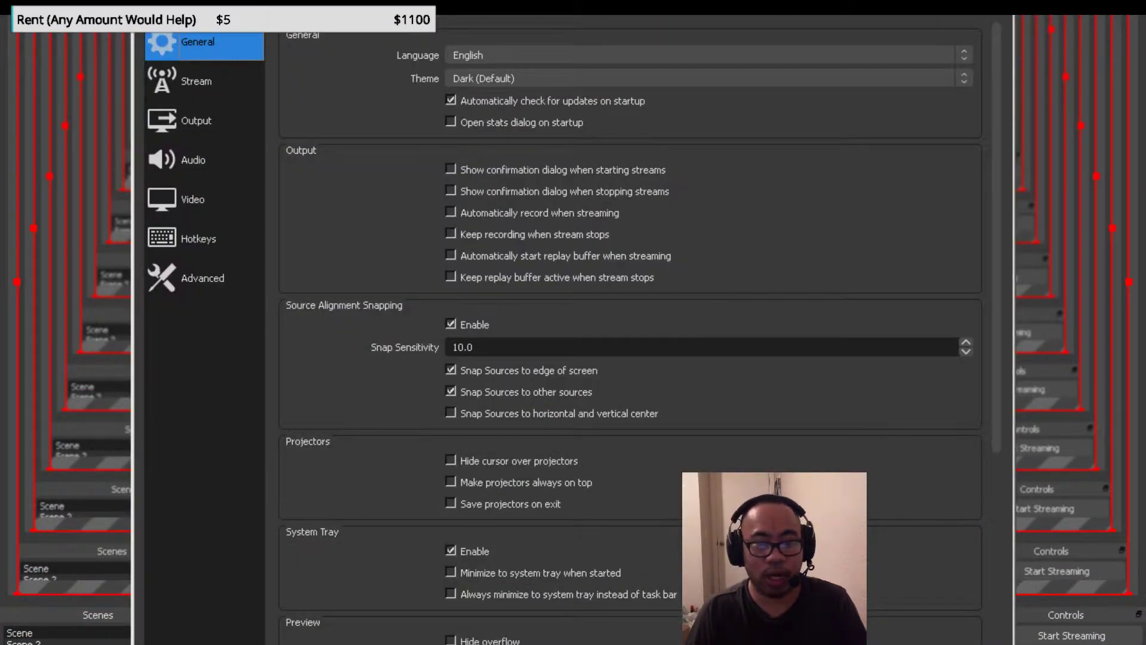
click(204, 238)
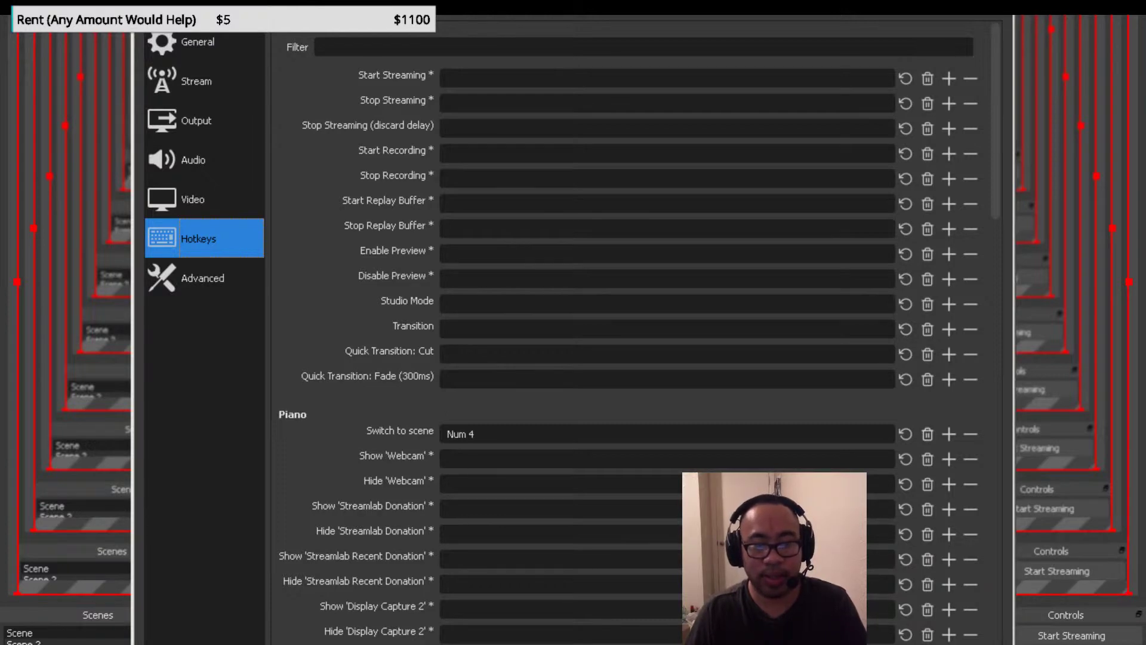
scroll(633, 335, down, 3)
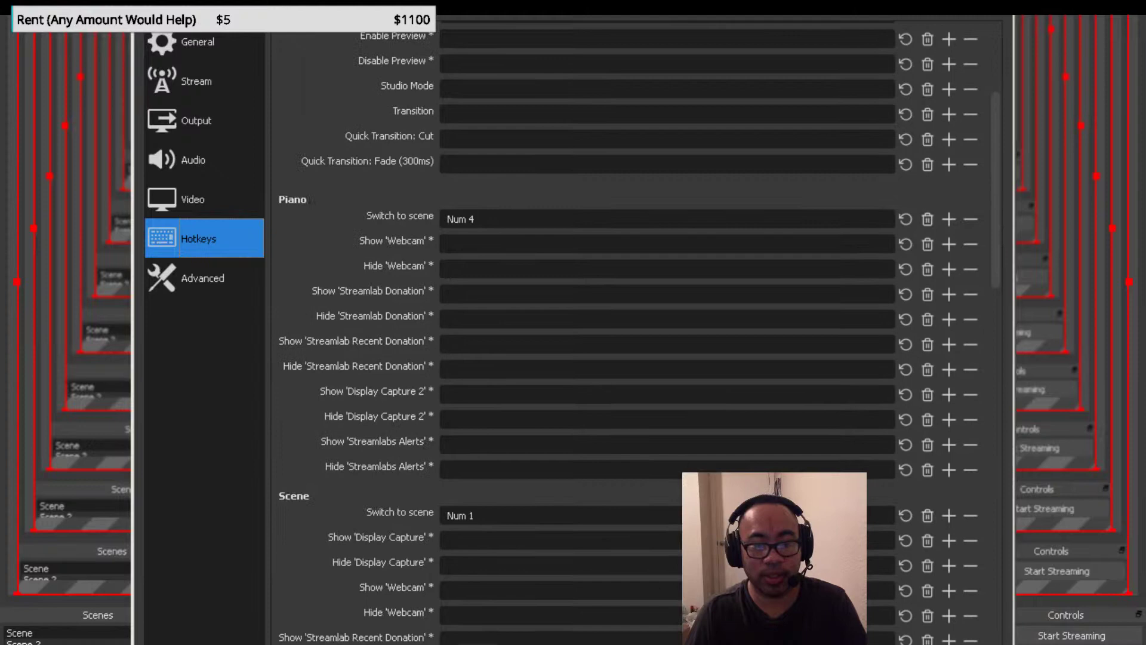
scroll(633, 335, down, 3)
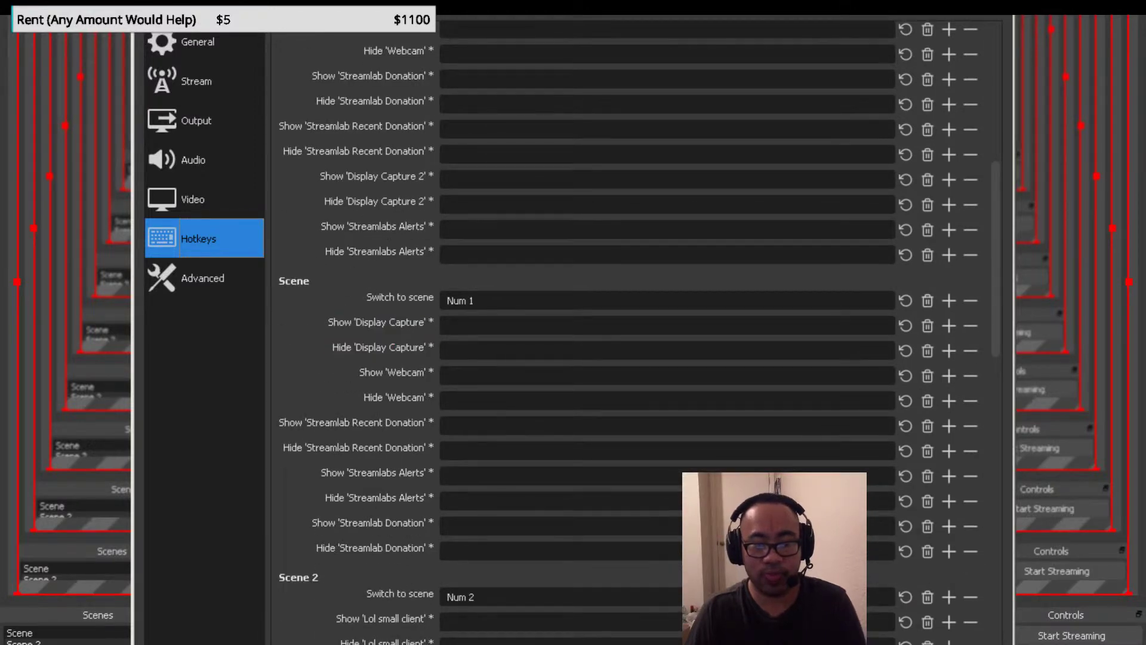
click(475, 300)
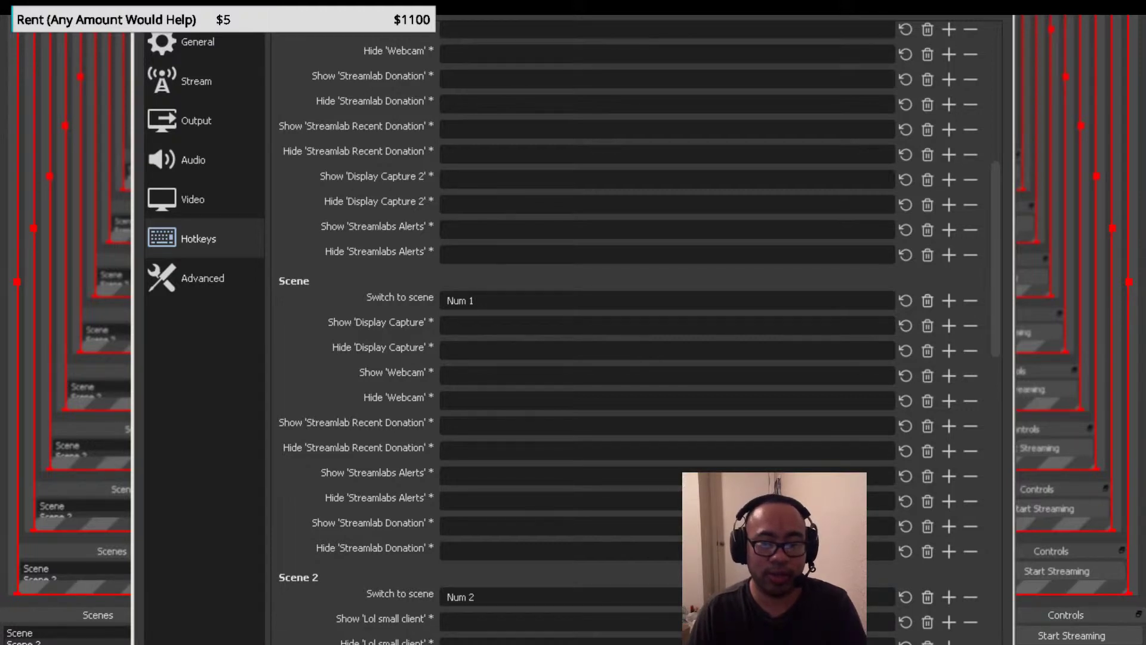
click(475, 300)
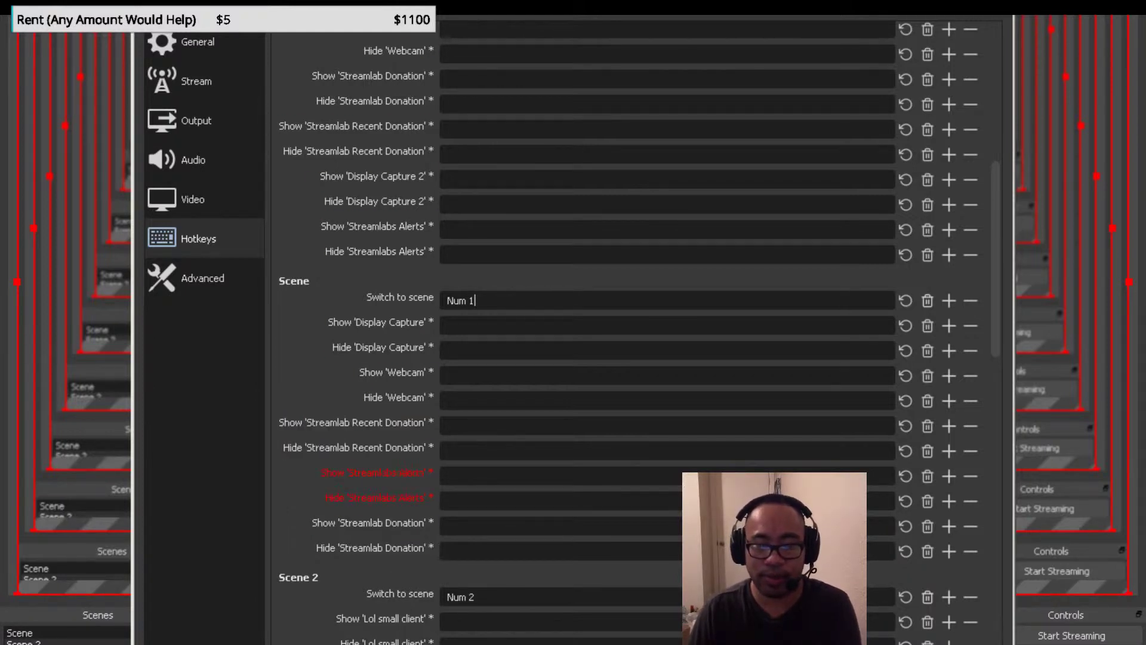
- Review the 'Switch to scene' hotkeys of Scene 2, Scene 3 and Piano, and close the settings
scroll(633, 334, down, 3)
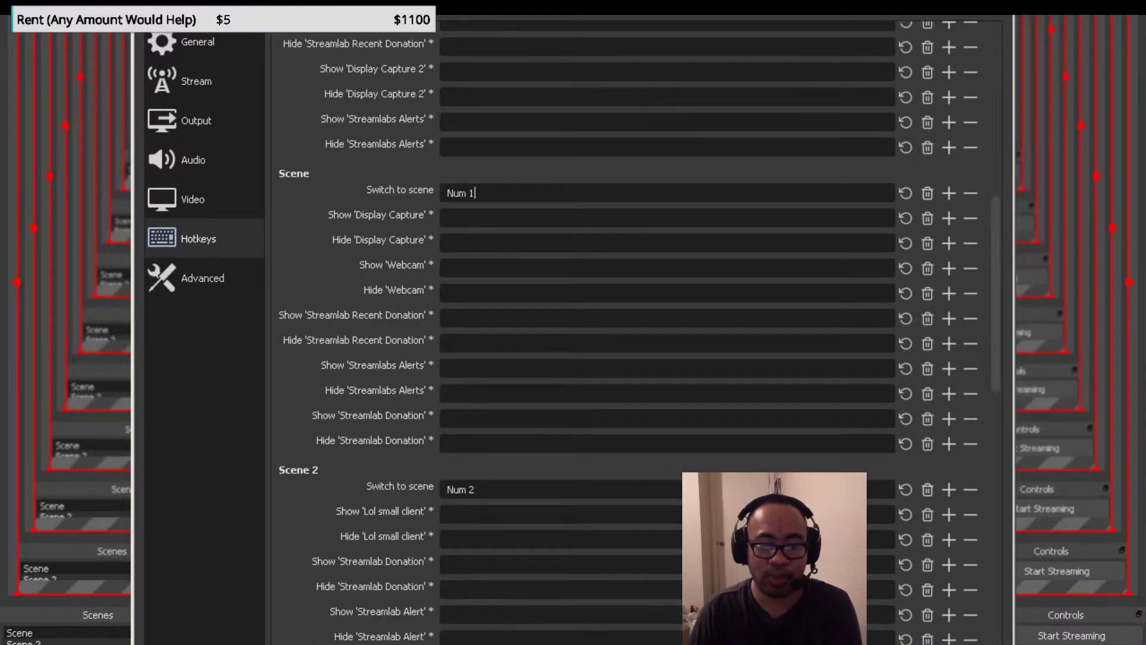
scroll(657, 334, down, 7)
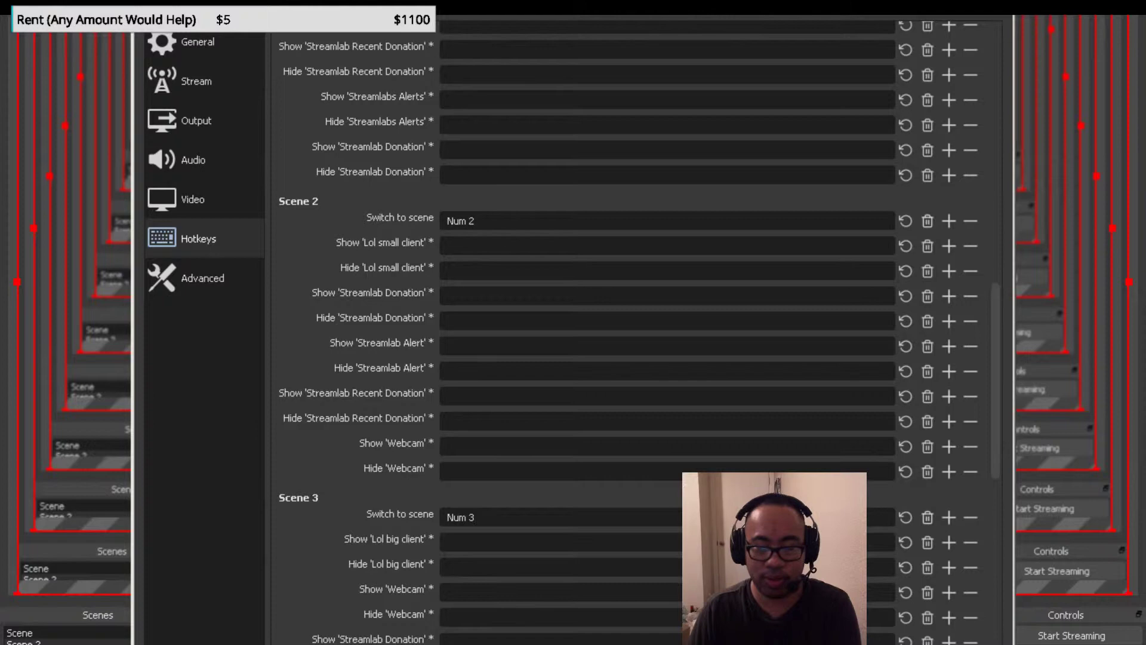
scroll(633, 334, down, 6)
scroll(633, 334, up, 19)
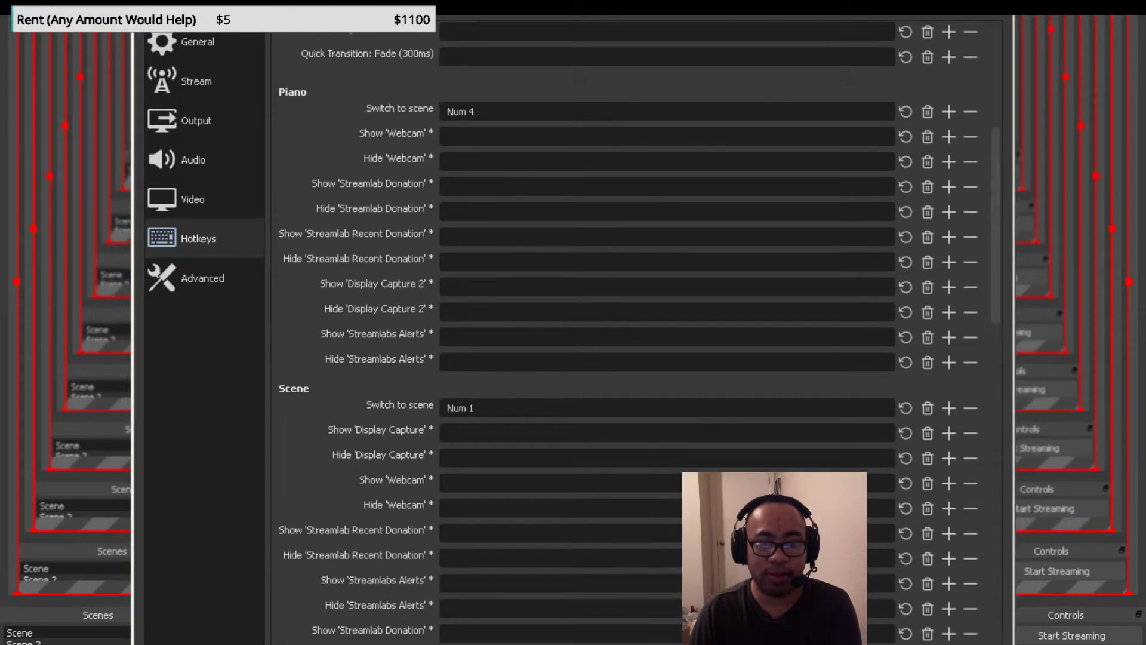
scroll(657, 334, up, 3)
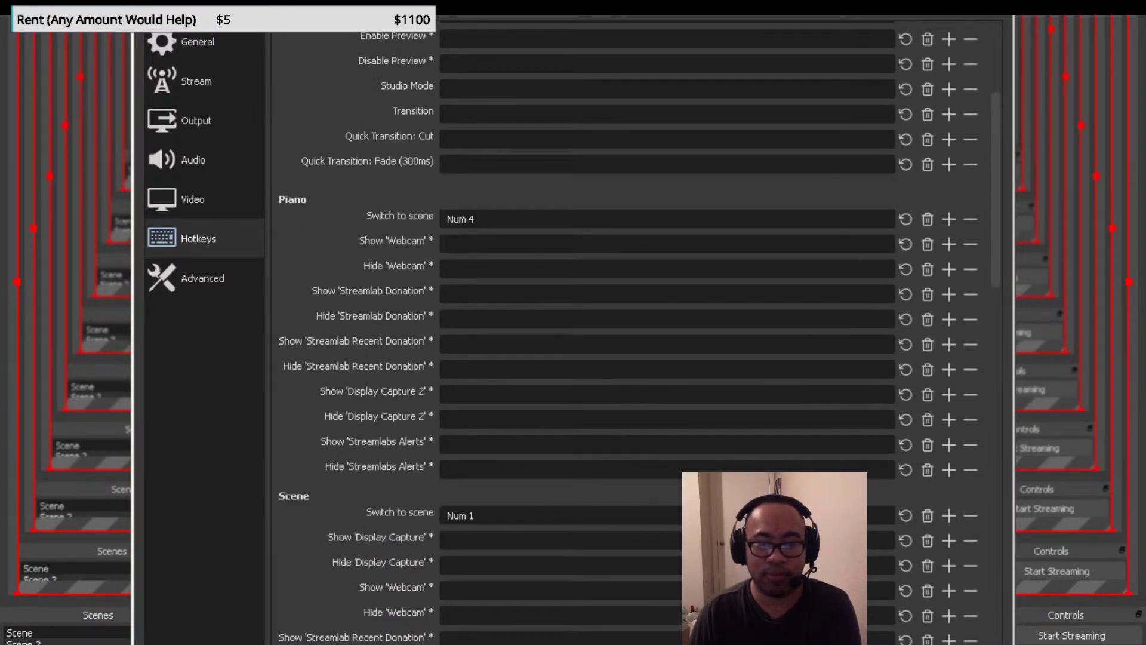
key(Escape)
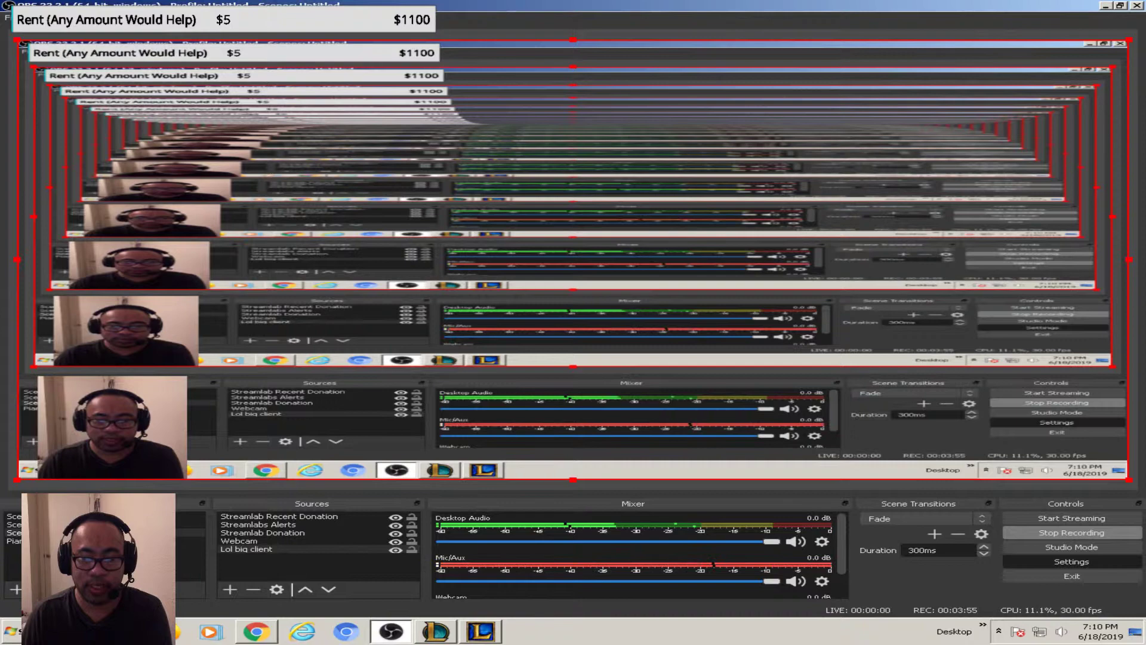
- Open the OBS output settings to view the streaming encoder and bitrate options
click(1071, 561)
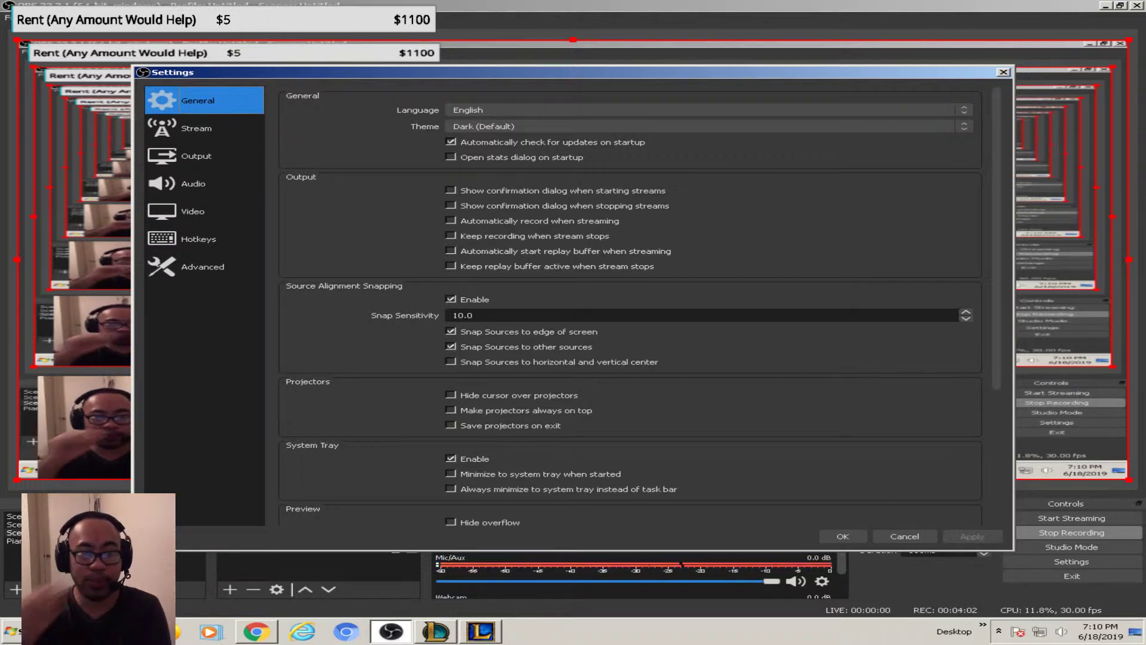
click(196, 156)
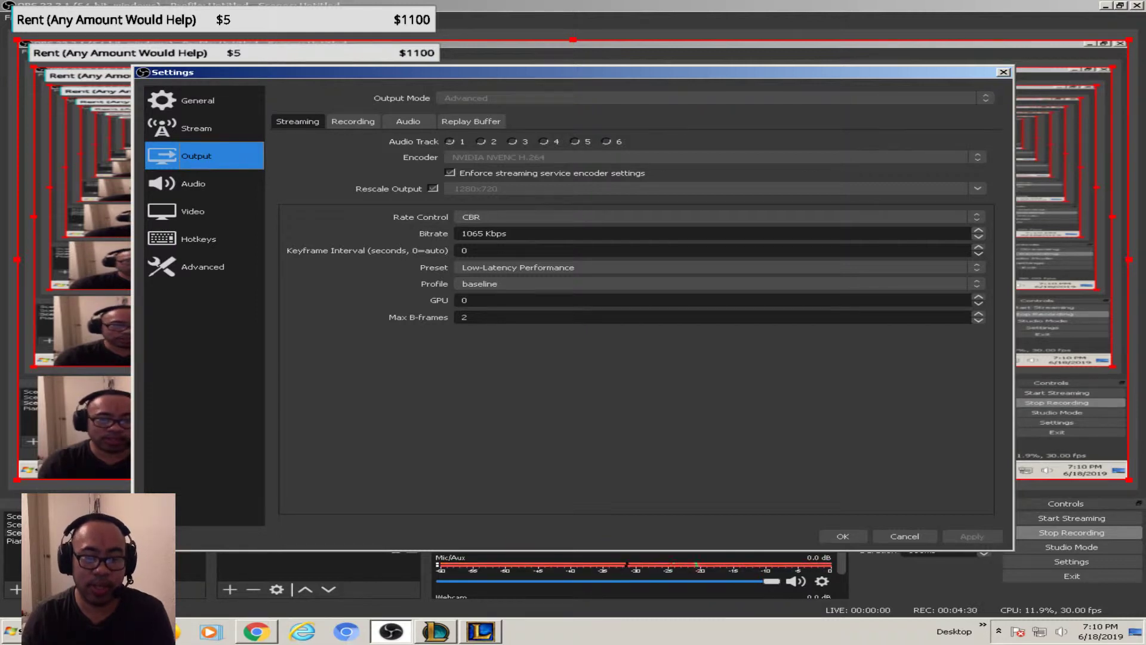
- Switch to Chrome and search Google for "test upload speed"
key(alt+Tab)
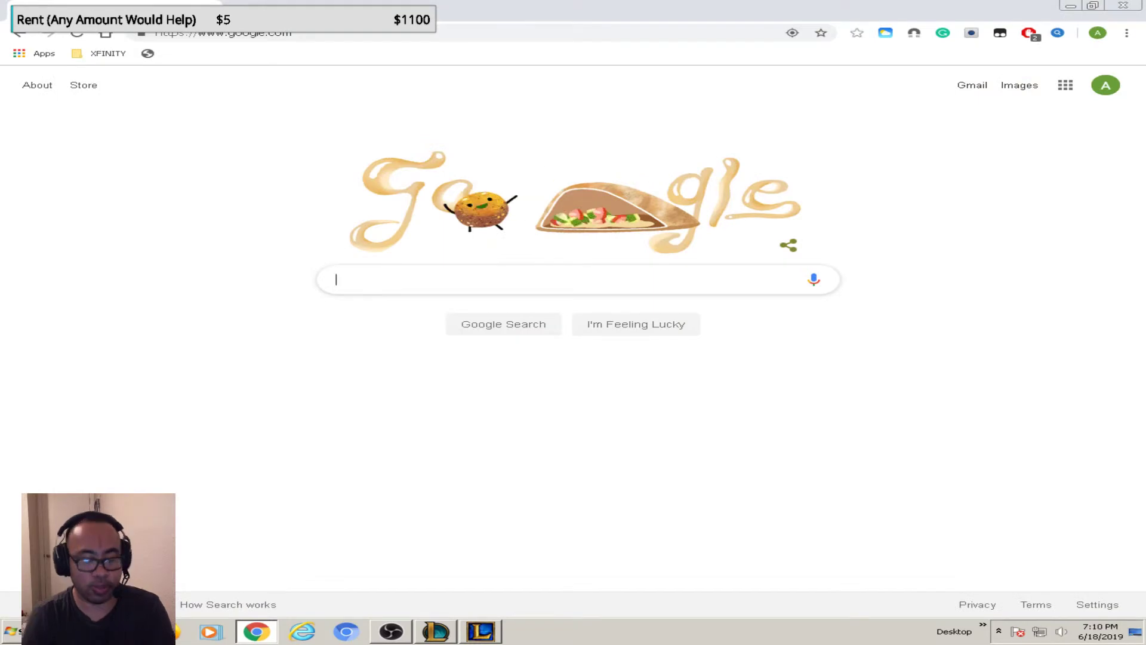
text(test upload speed)
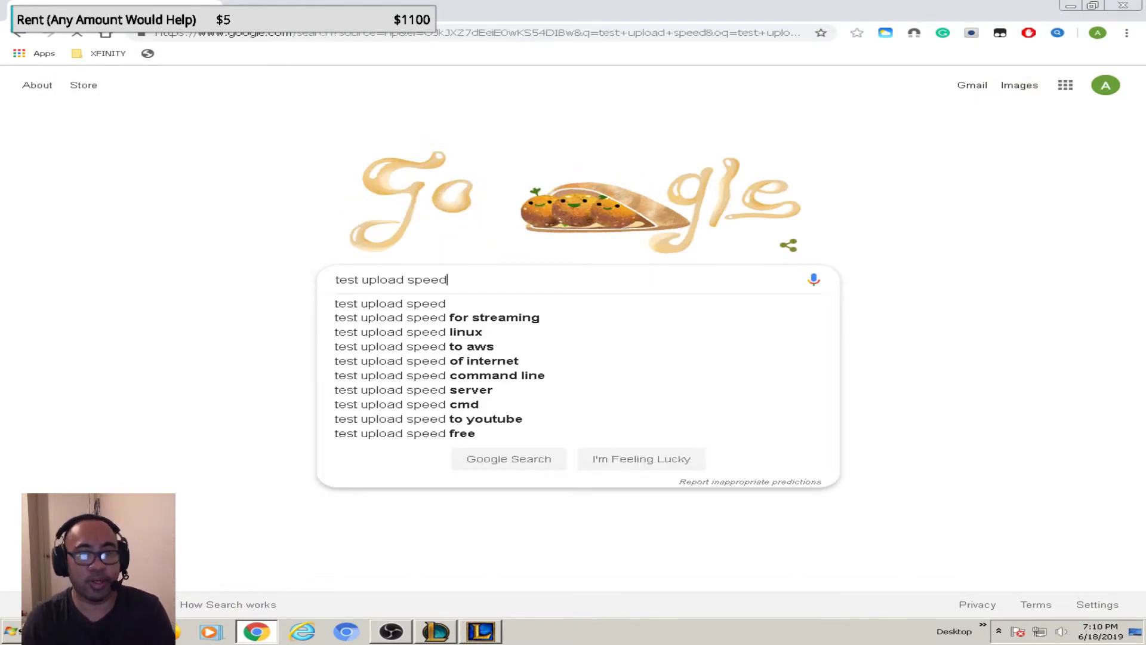
- Run the "test upload speed" search, open the TestMy.net upload speed test page, and switch back to the OBS output settings
key(Return)
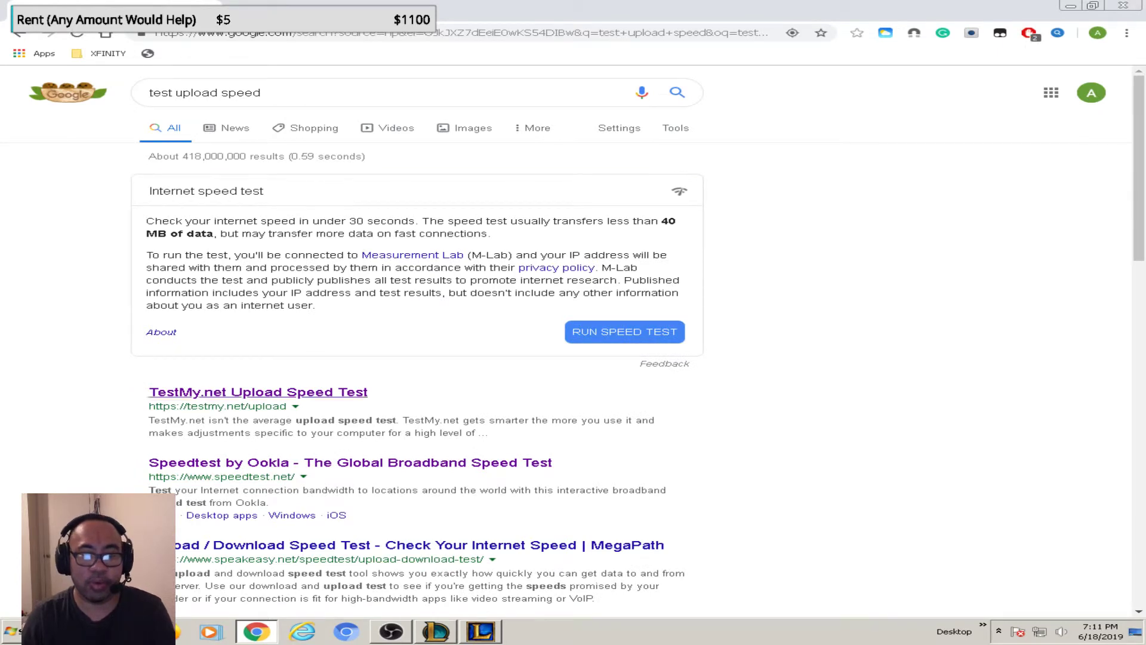
click(480, 633)
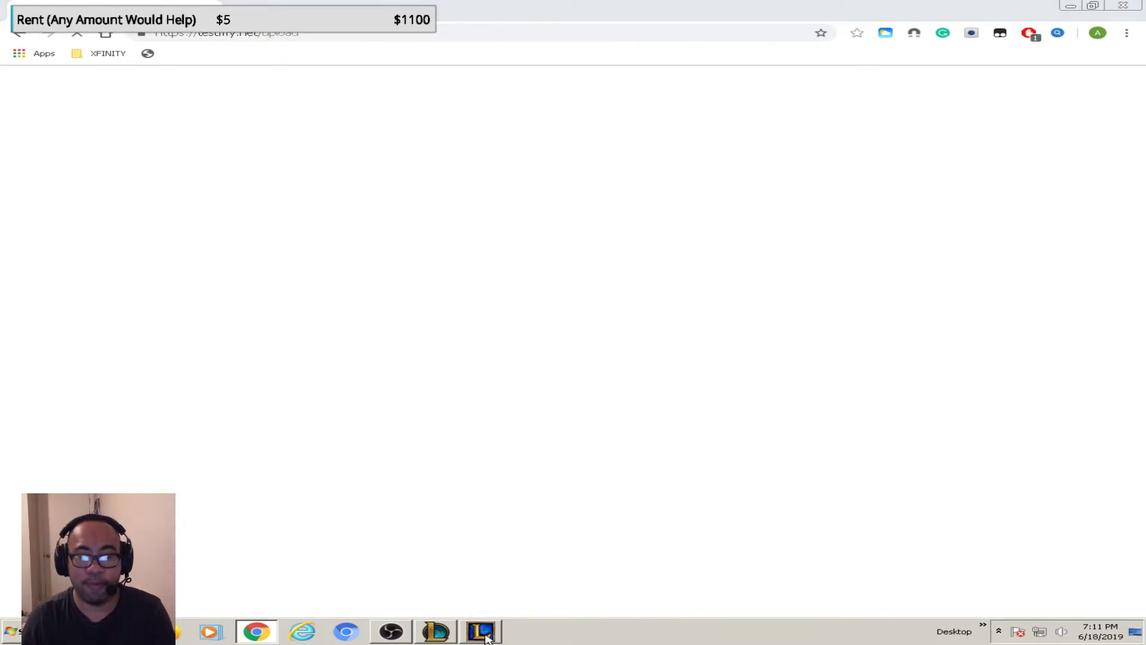
key(alt+Tab)
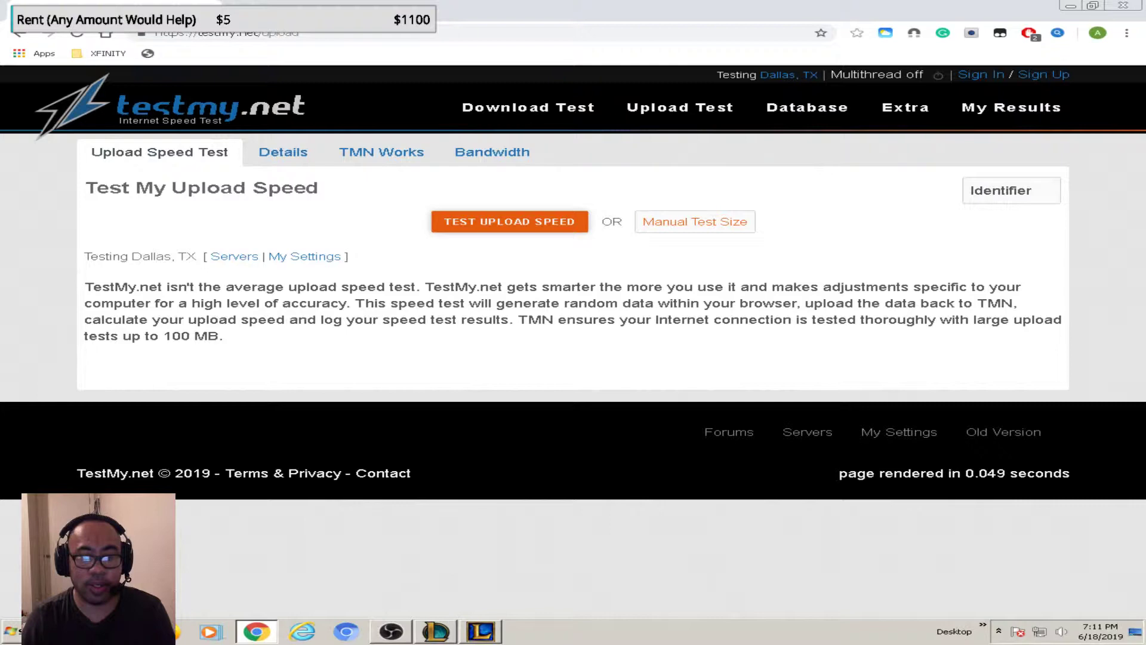
key(alt+Tab)
key(alt+Tab)
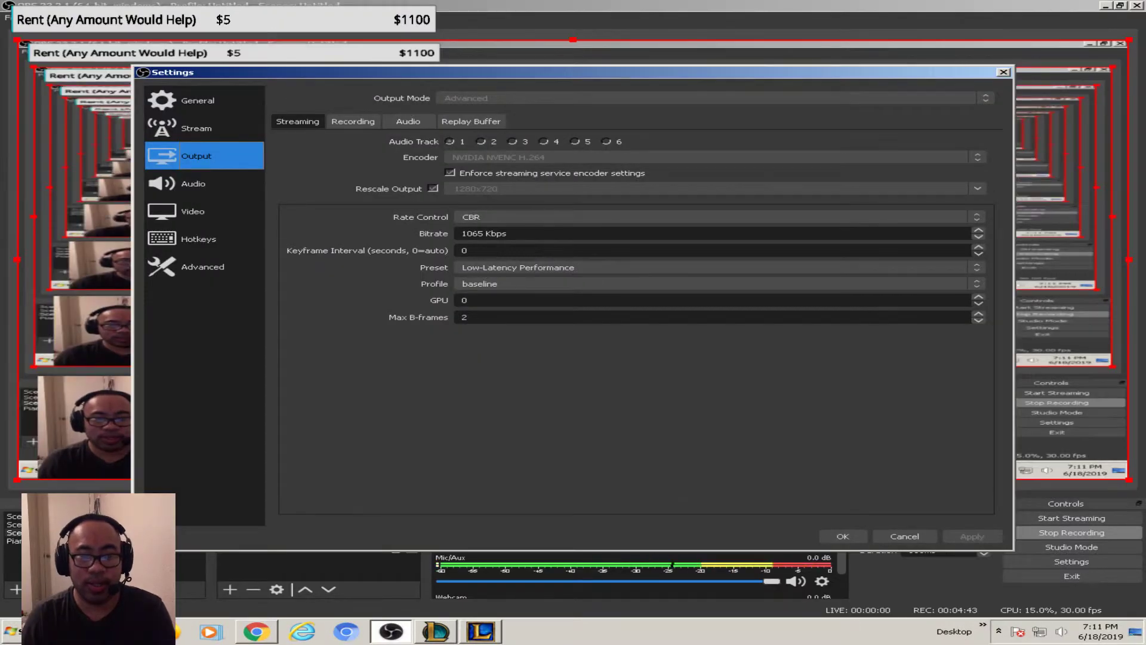
- Review the streaming encoder's Preset and Profile options, keeping Low-Latency Performance and baseline
click(718, 267)
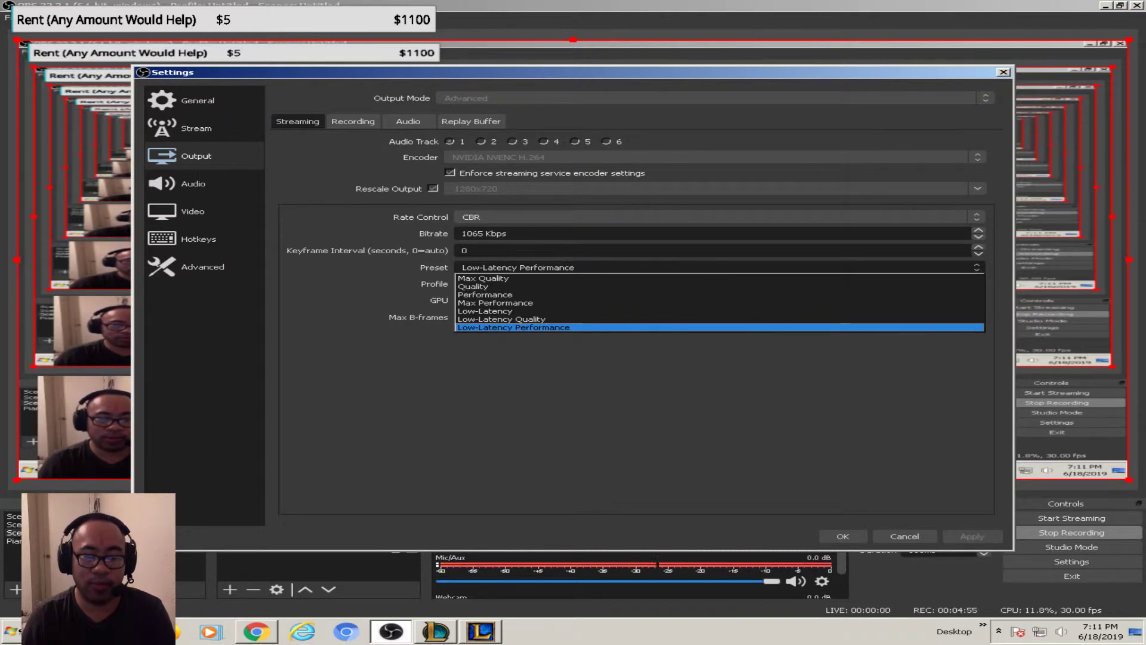
click(512, 327)
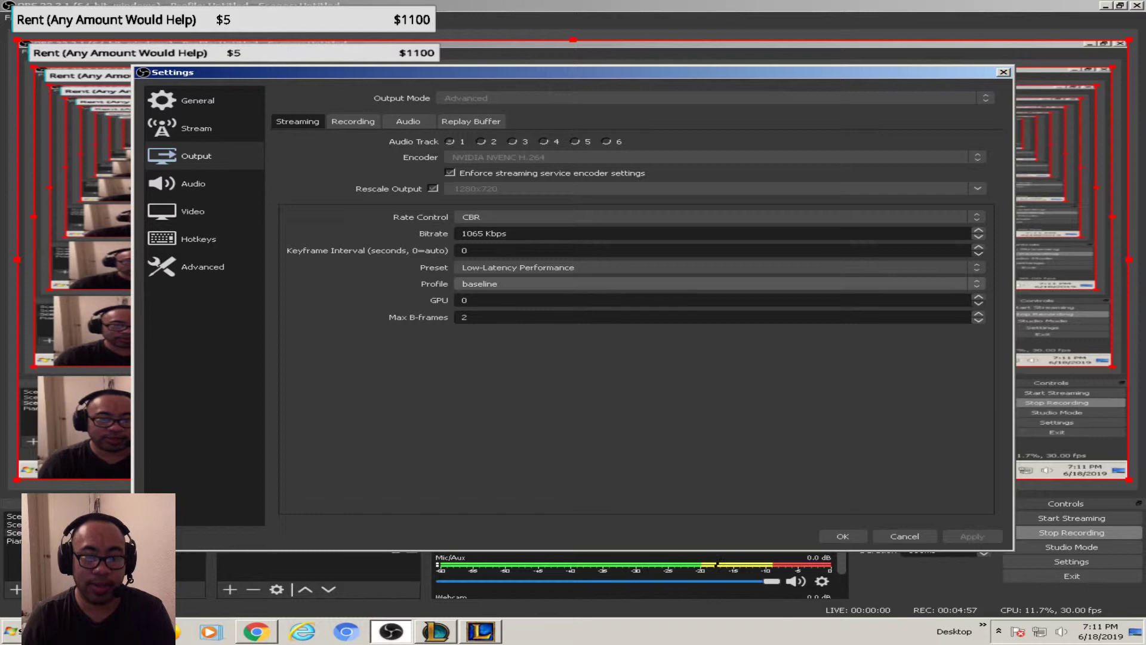
click(718, 283)
key(Escape)
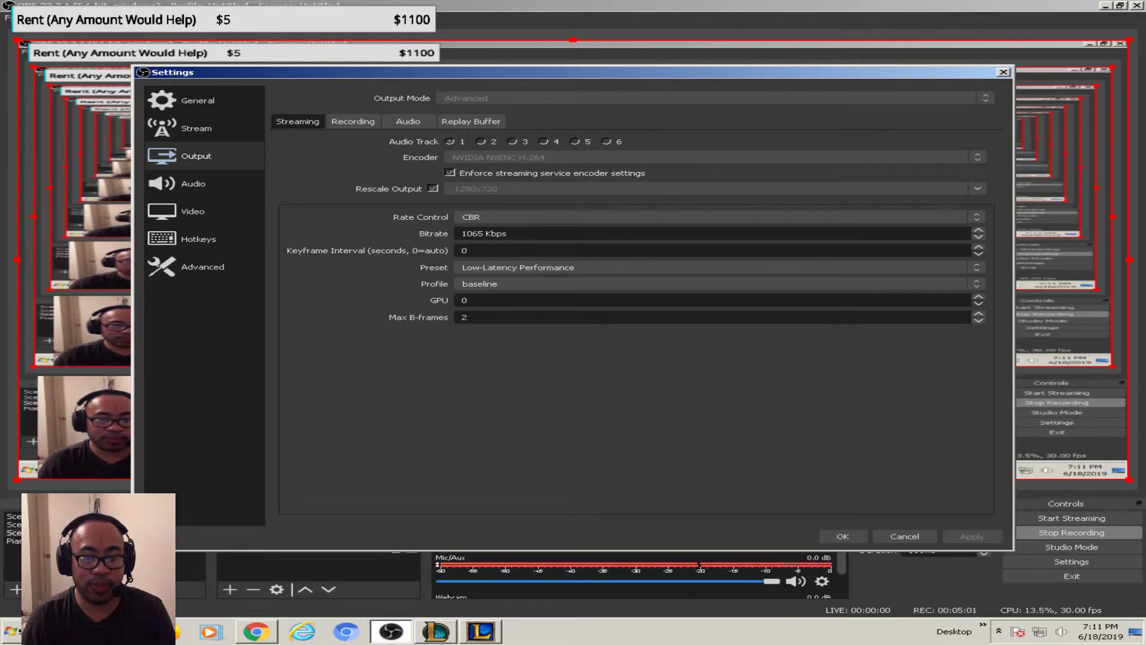
- Check the streaming encoder's Max B-frames setting, then view the Advanced settings and return to the Output settings
click(468, 317)
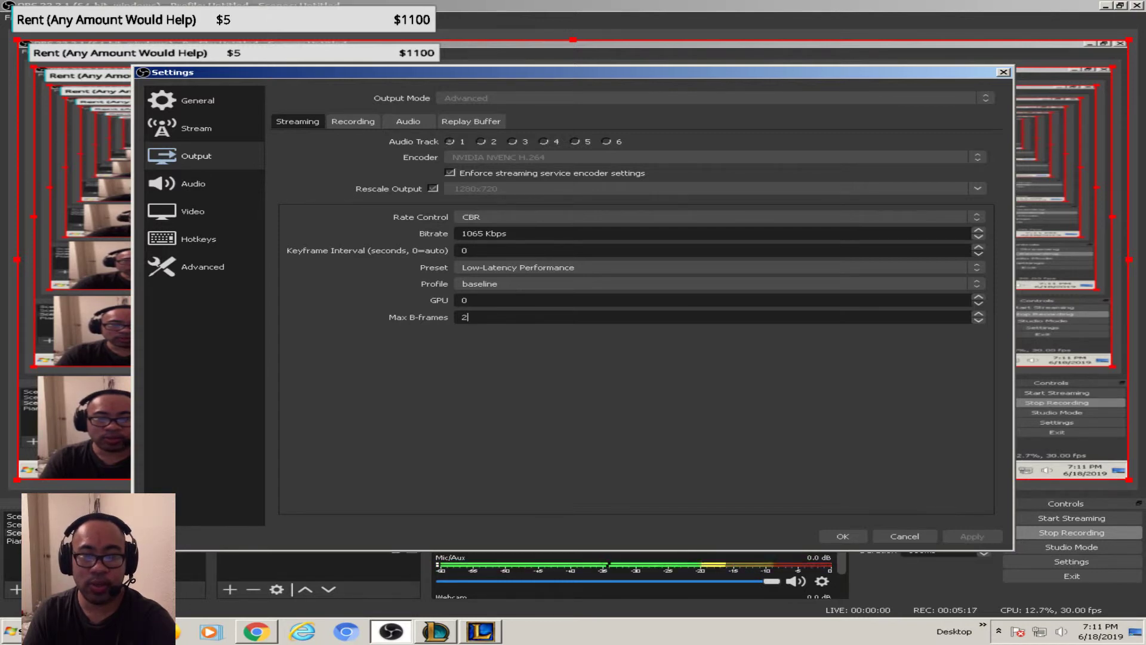
click(204, 266)
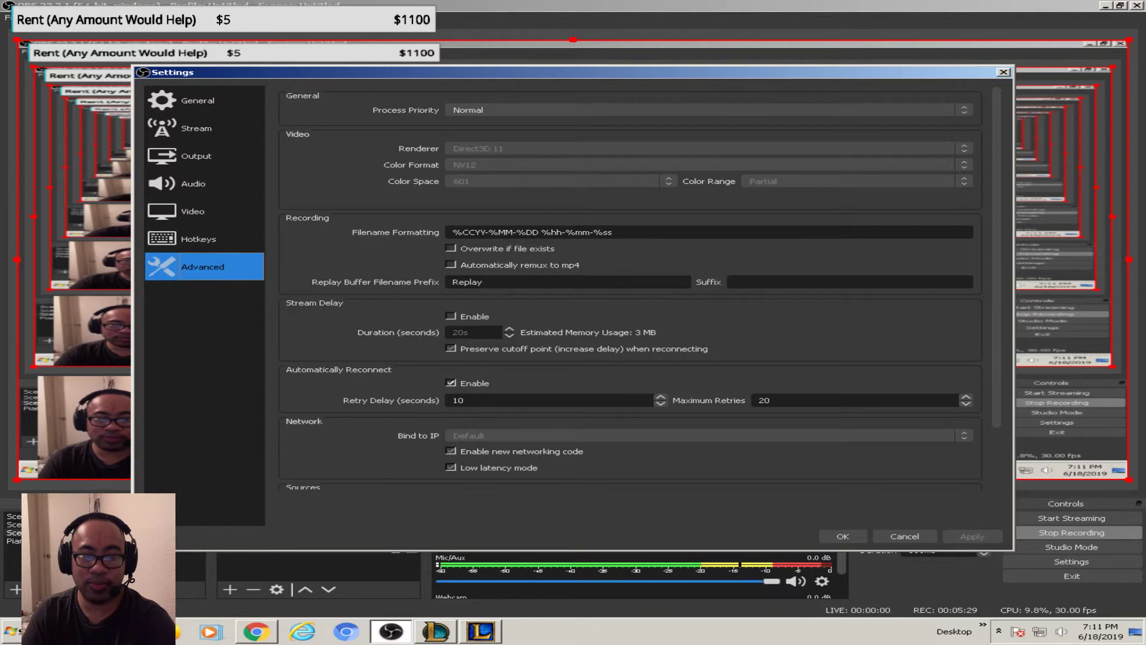
click(204, 156)
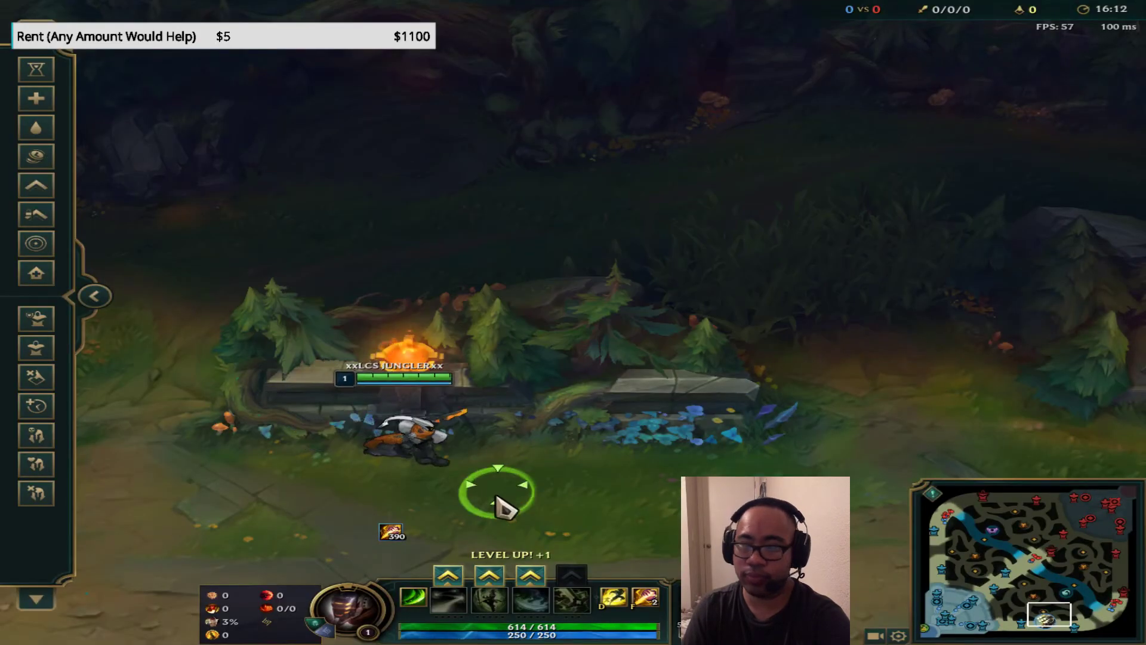
- In League of Legends, move the champion onto the dirt path and use a hotkey to switch to the OBS scene with the lower-left webcam
key(space)
right_click(365, 405)
right_click(375, 408)
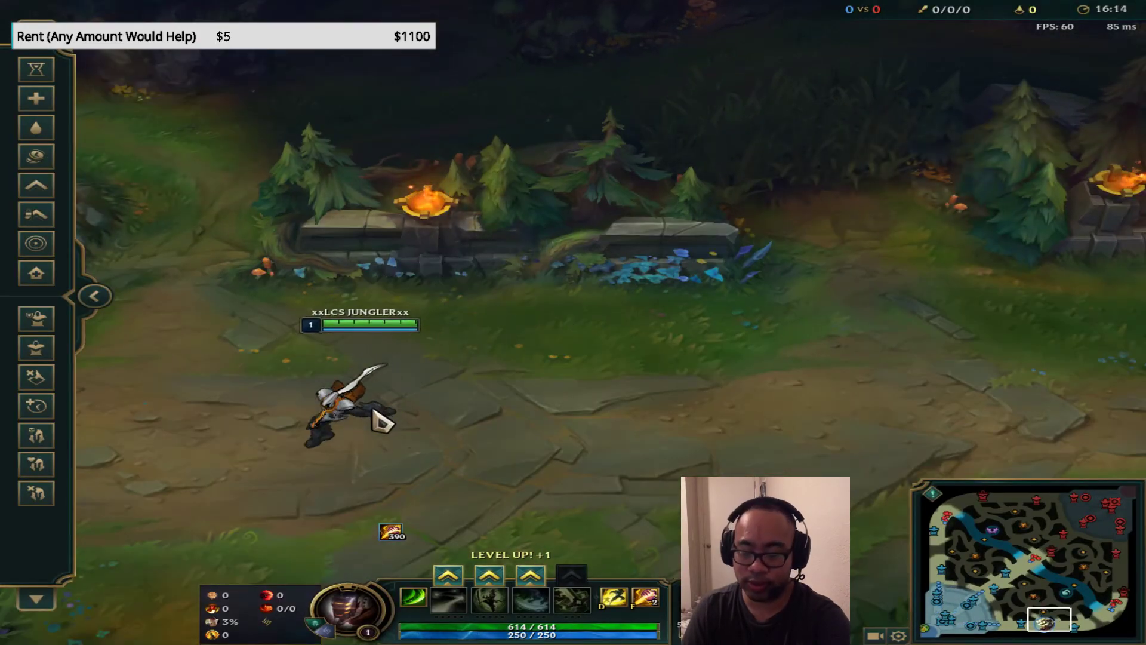
key(3)
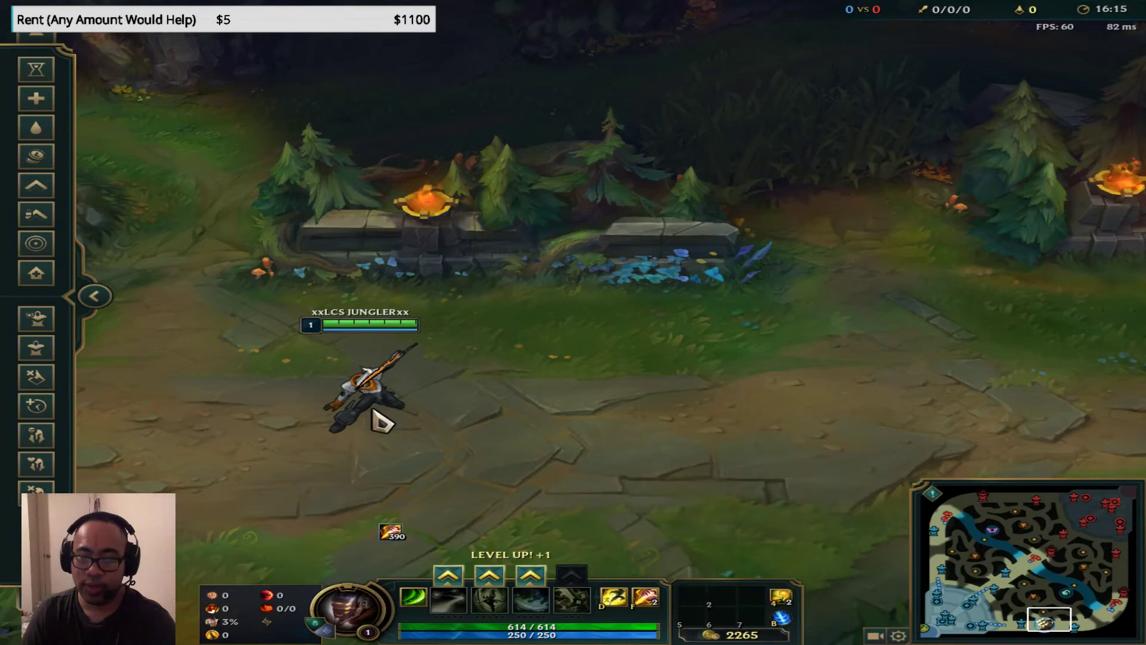
- Walk the champion through the gap in the stone walls and along the jungle path to the red plant
right_click(588, 307)
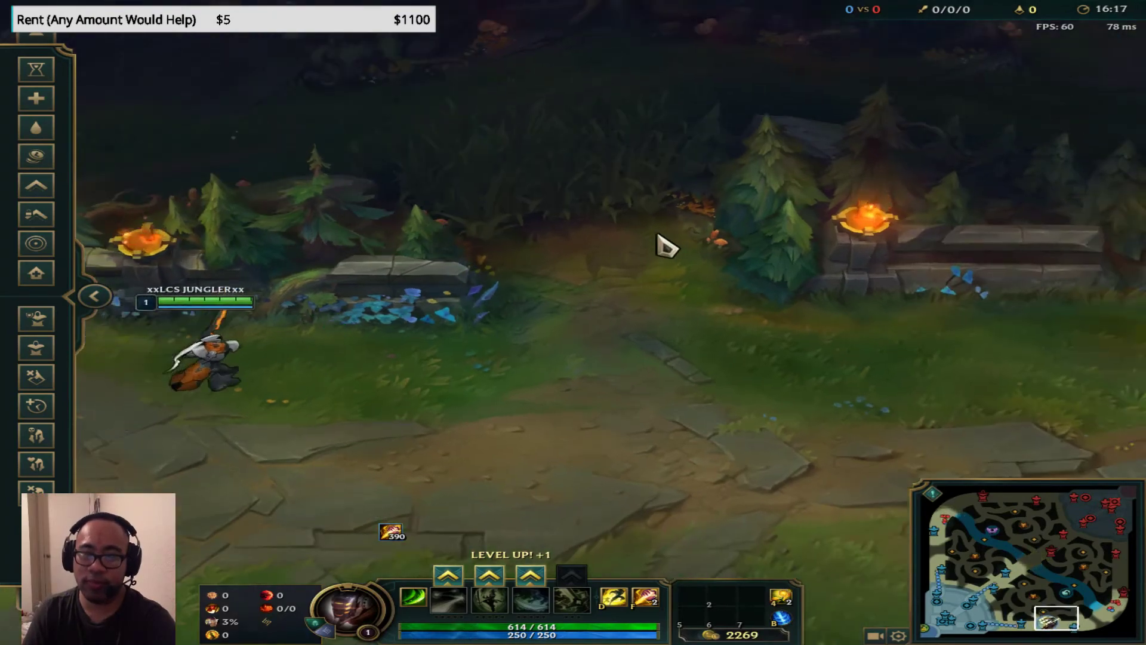
right_click(661, 240)
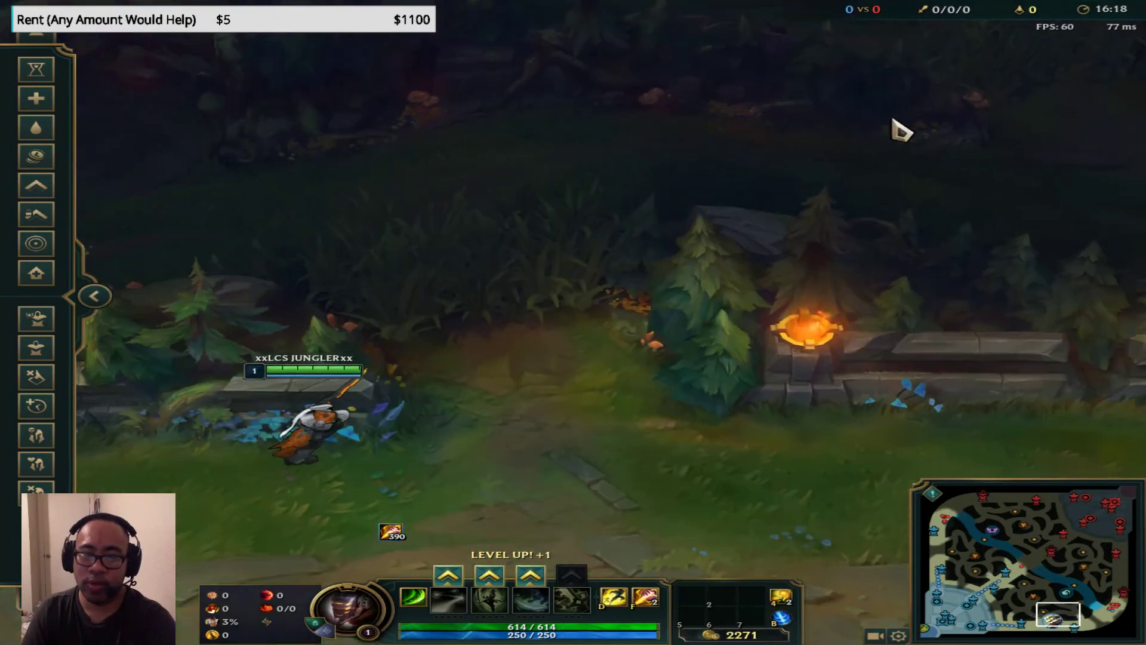
right_click(854, 139)
right_click(872, 173)
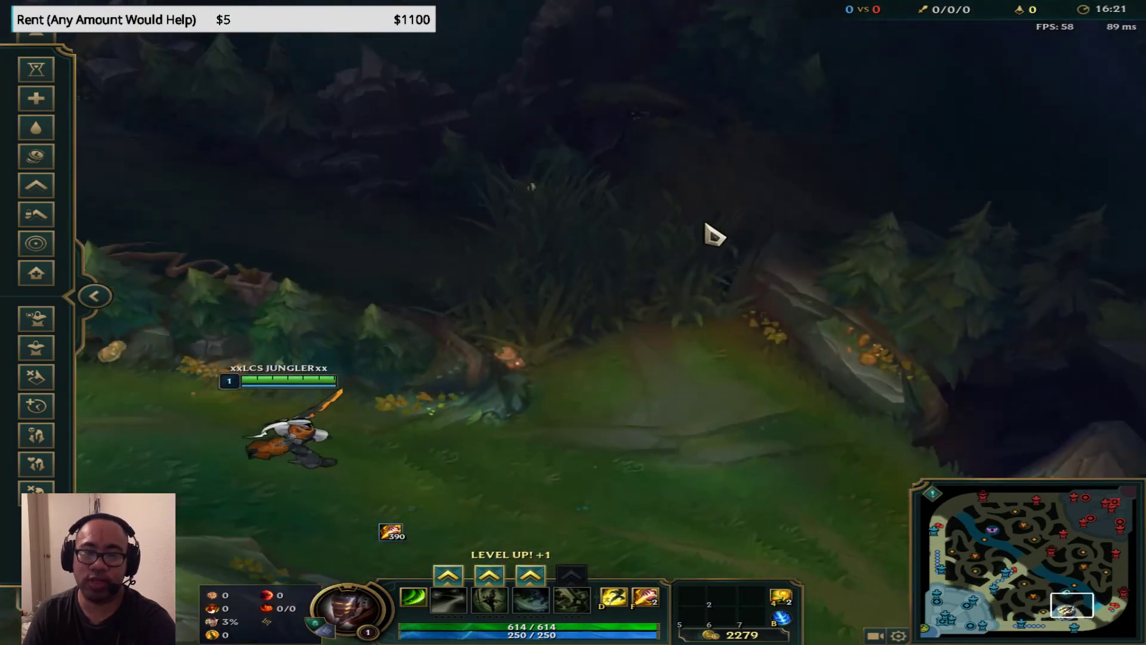
right_click(696, 224)
right_click(418, 175)
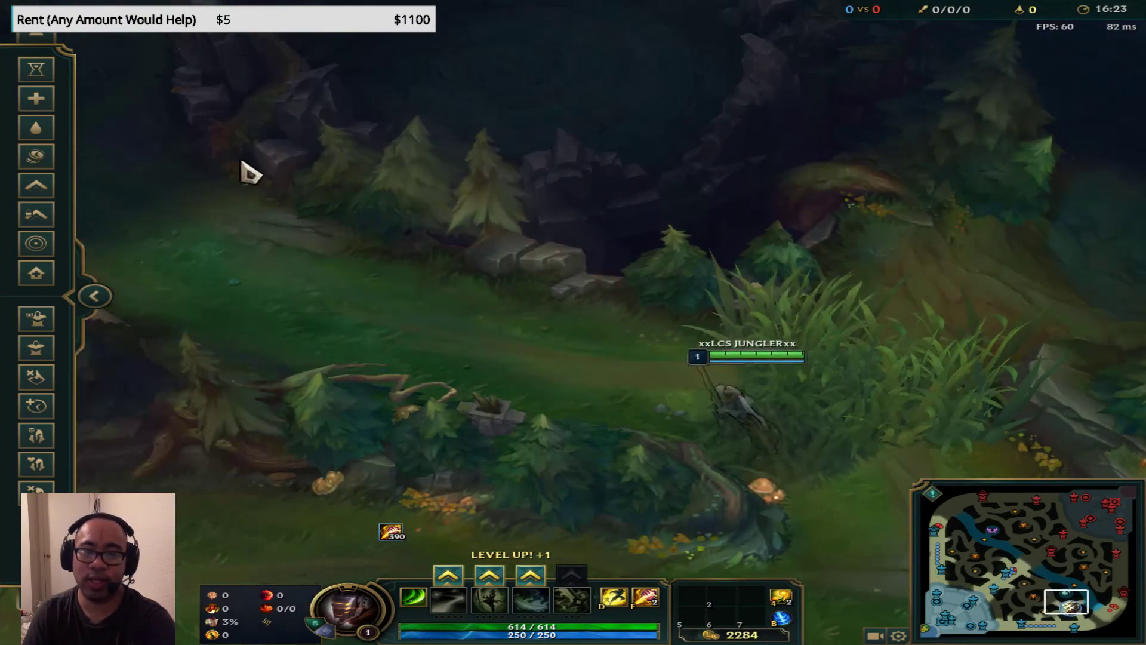
right_click(218, 234)
right_click(421, 185)
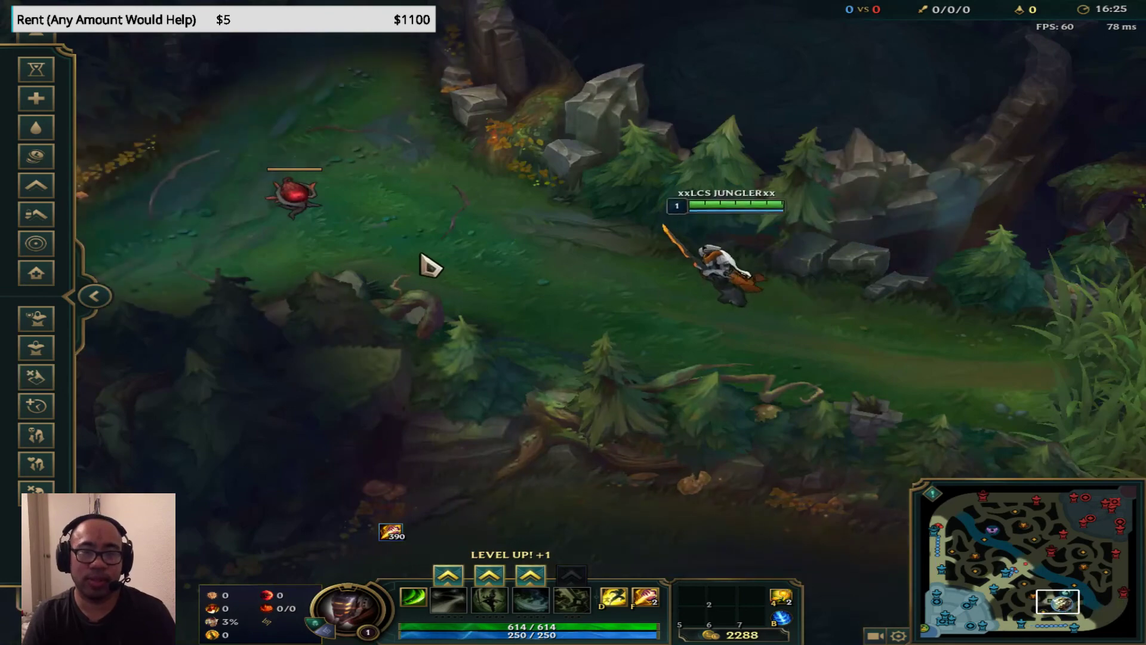
right_click(424, 252)
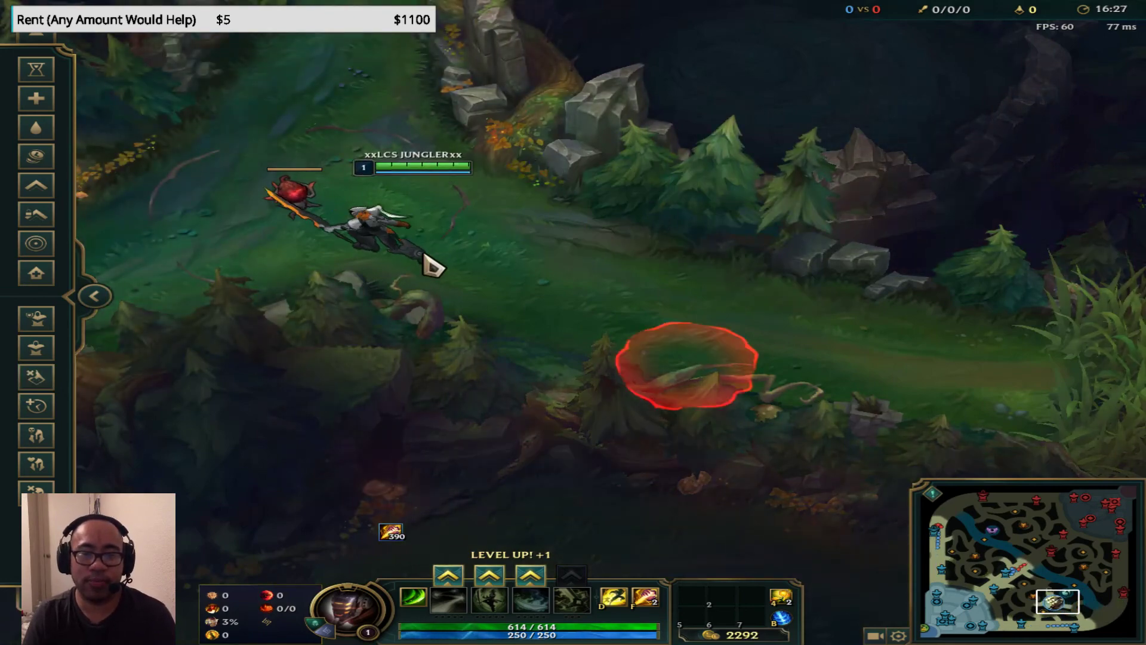